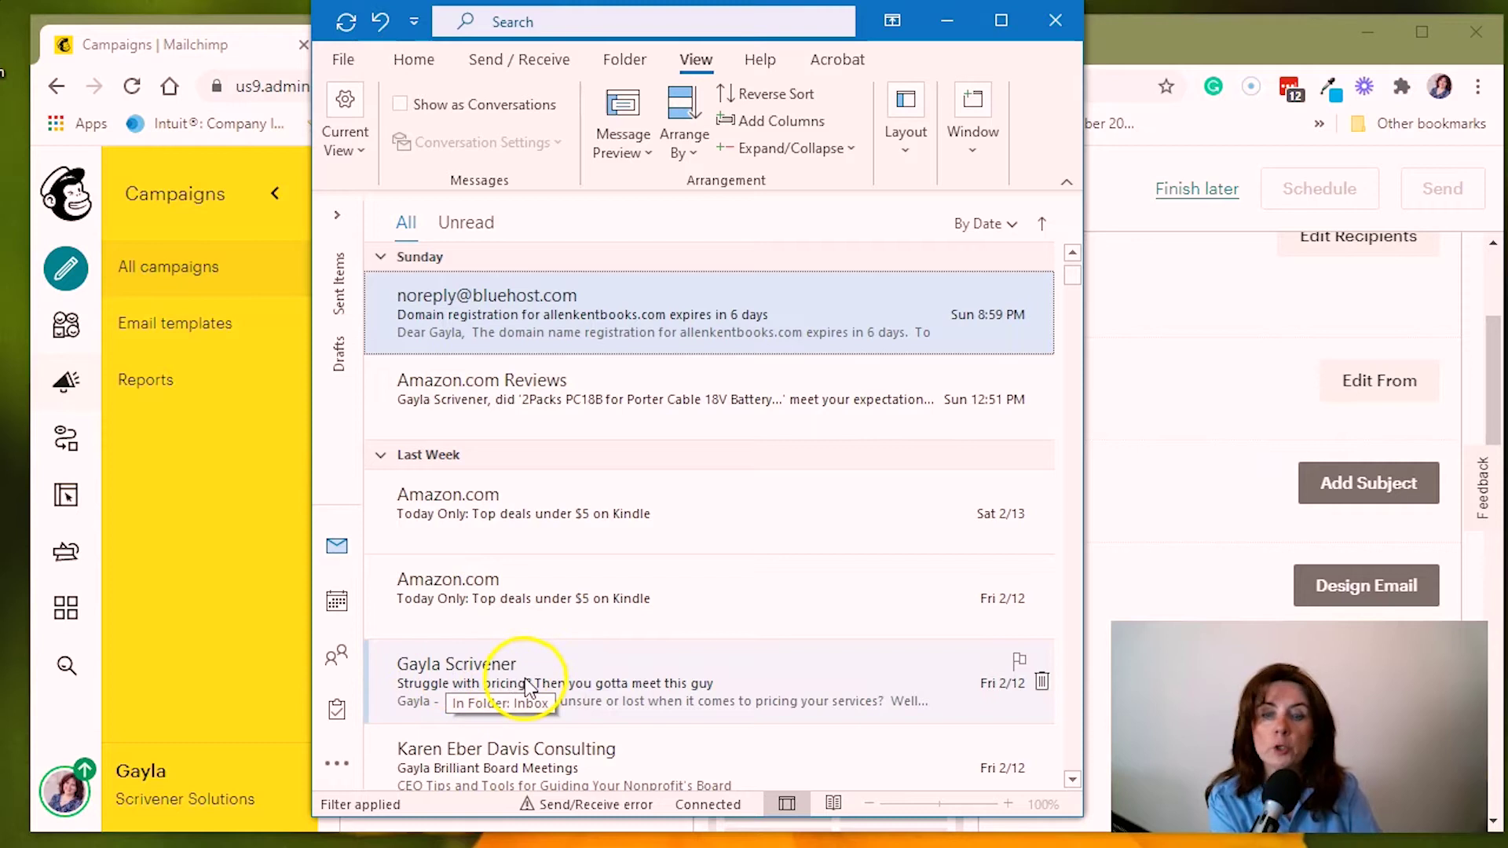
- Look through the Outlook inbox to compare how sender names are shown on recent messages
scroll(675, 633, up, 4)
scroll(679, 634, up, 3)
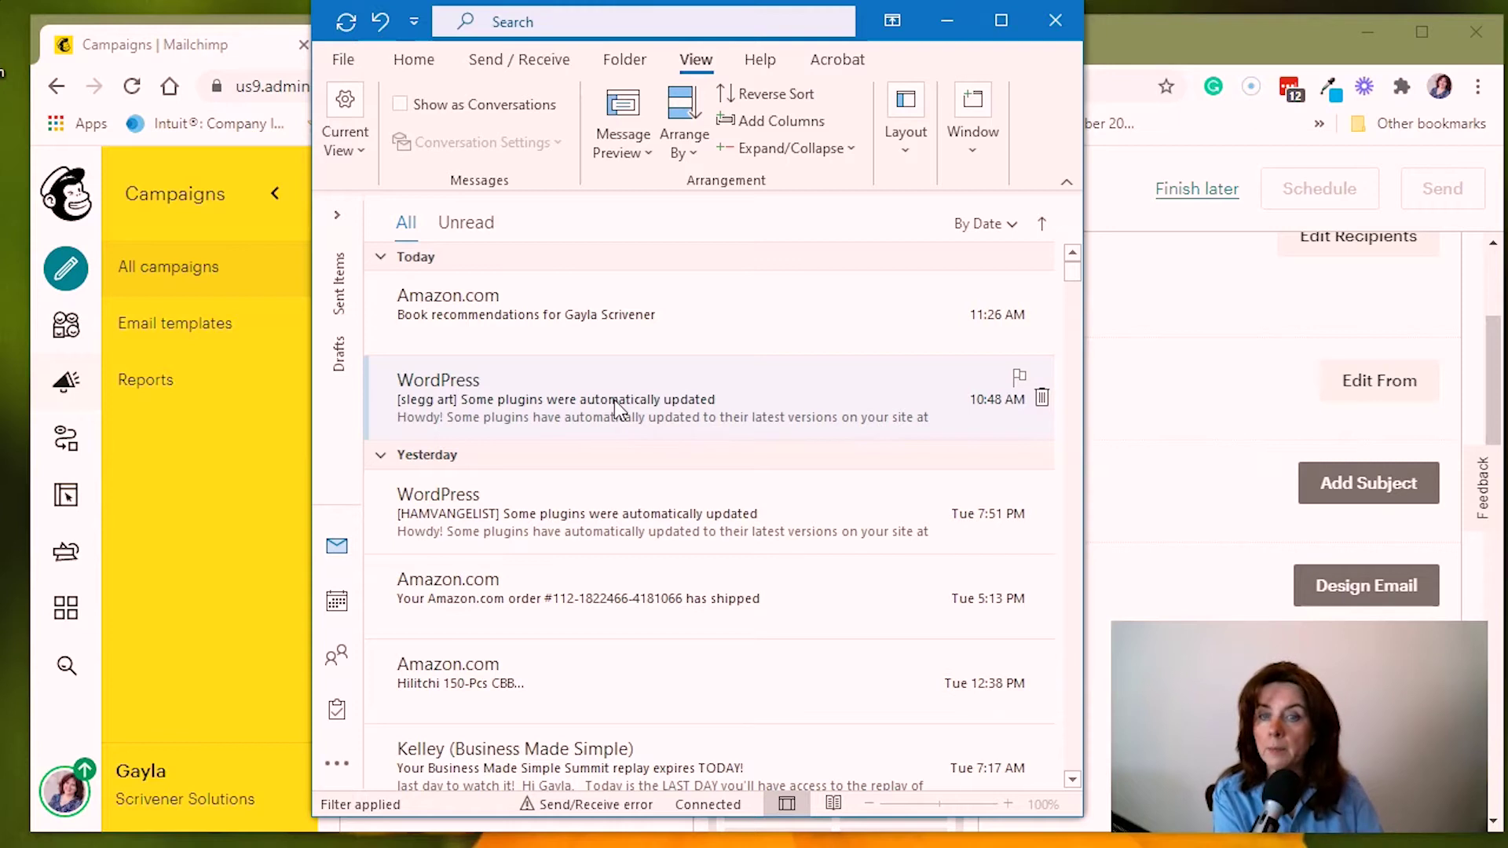
scroll(618, 432, down, 3)
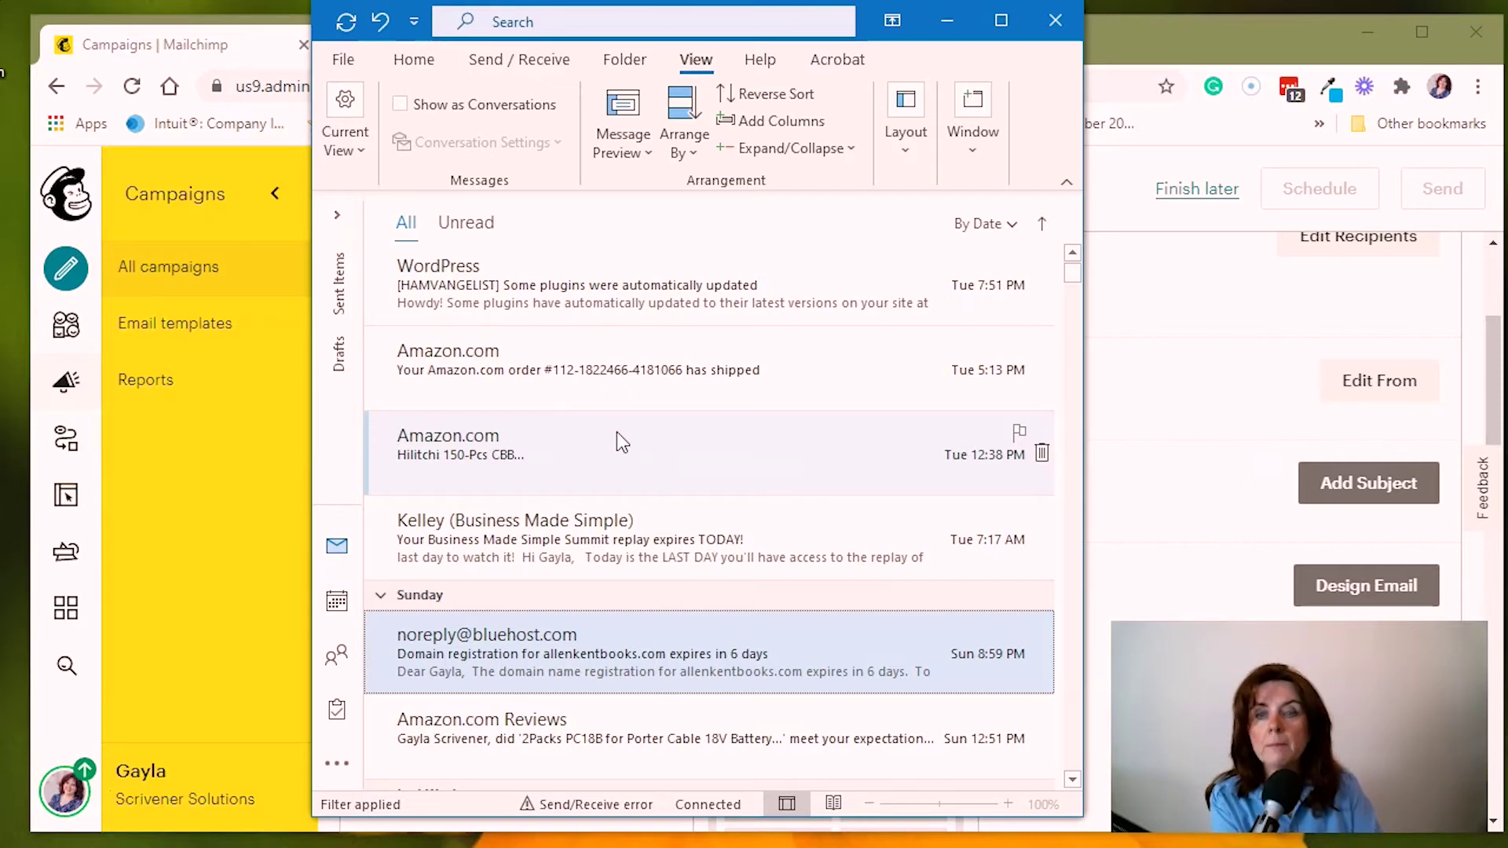
scroll(617, 439, down, 1)
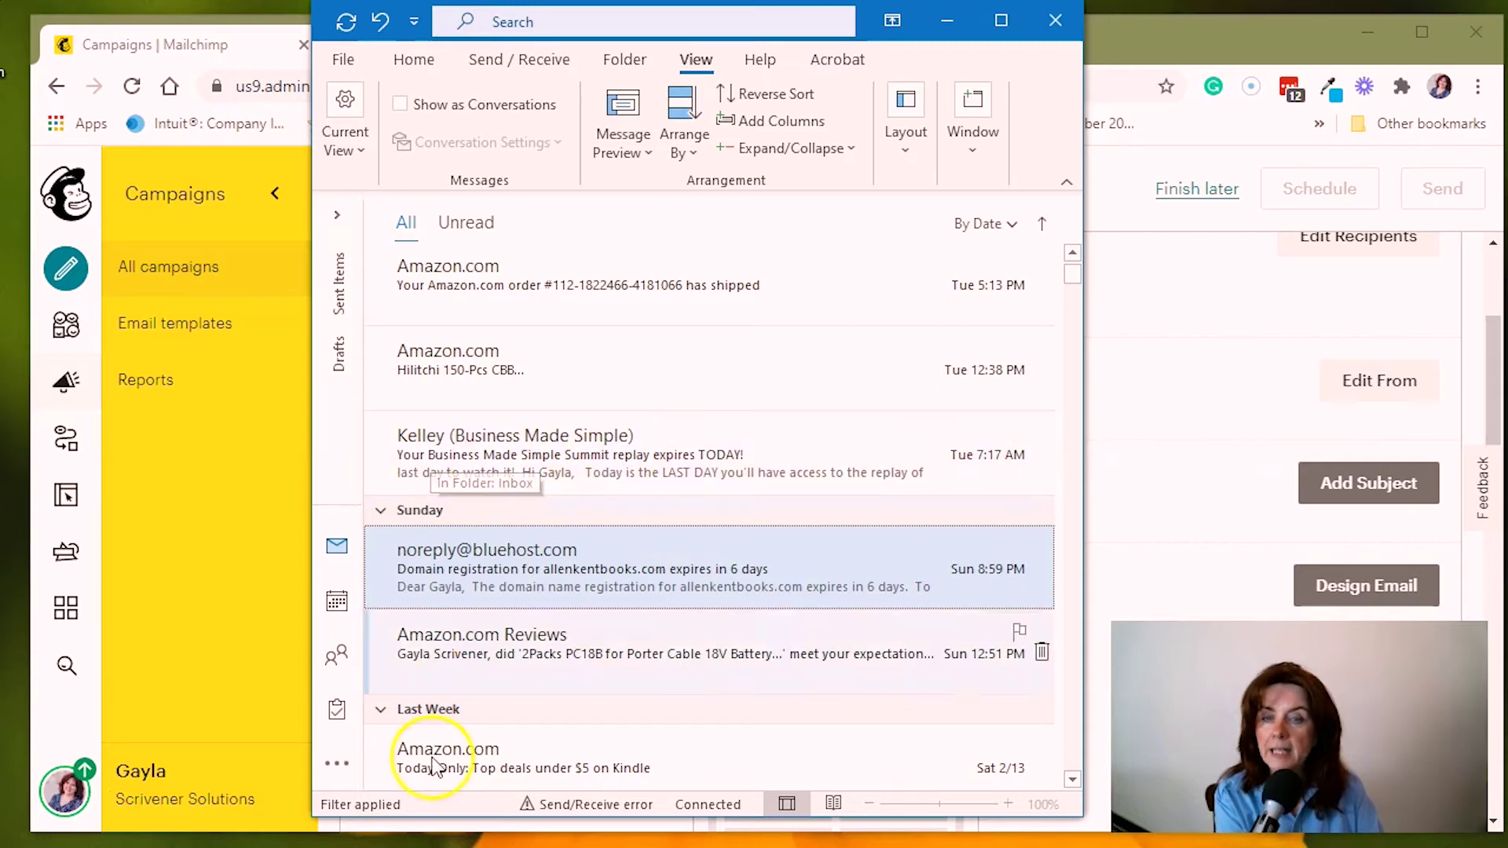
- Bring up the open Business Made Simple Summit replay email and examine its sender name, sender address and closing signature
mouse_move(341, 845)
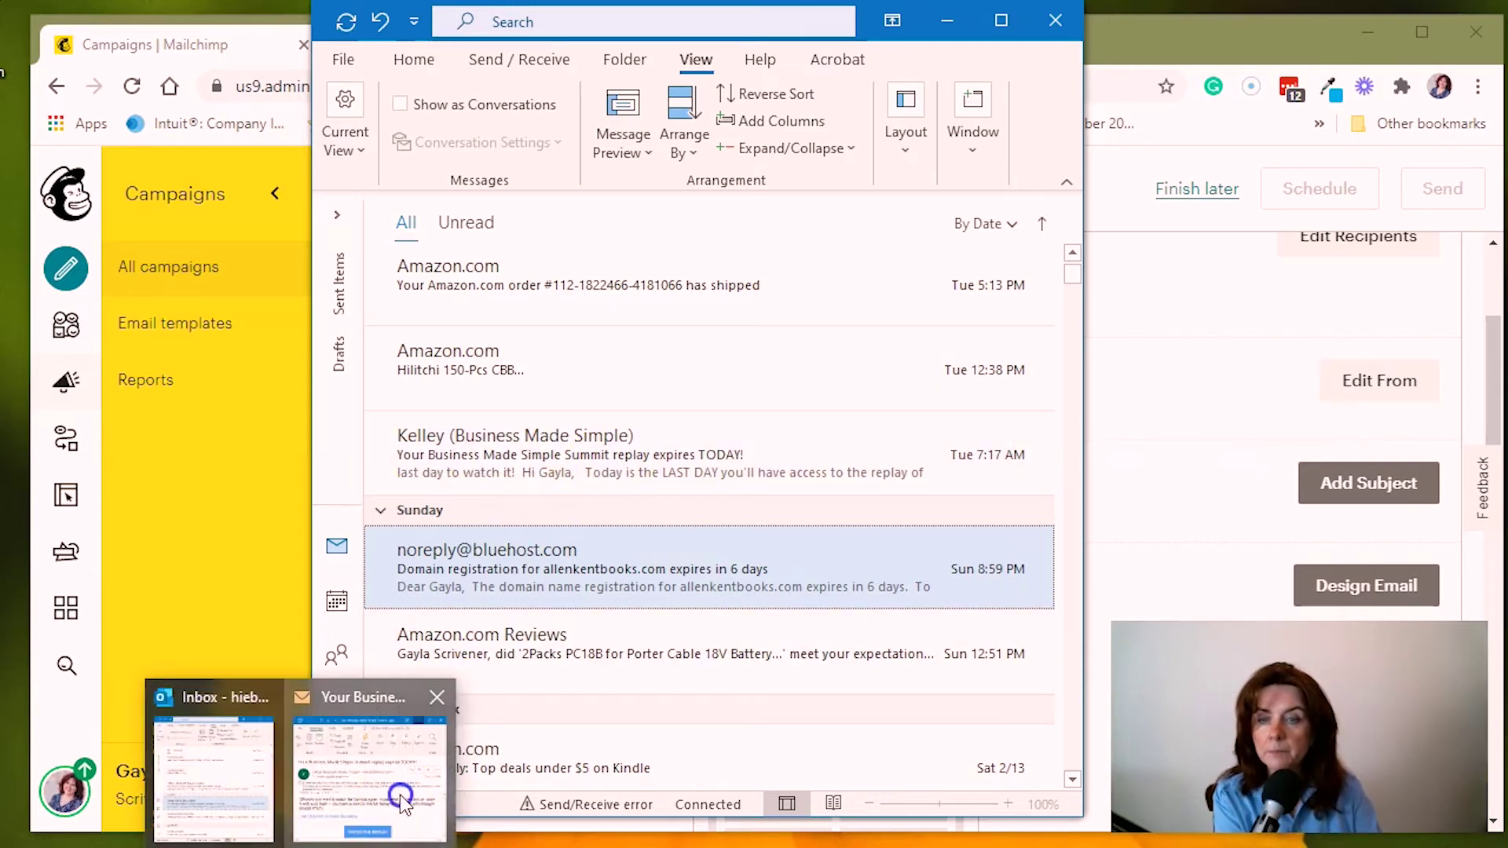
click(402, 803)
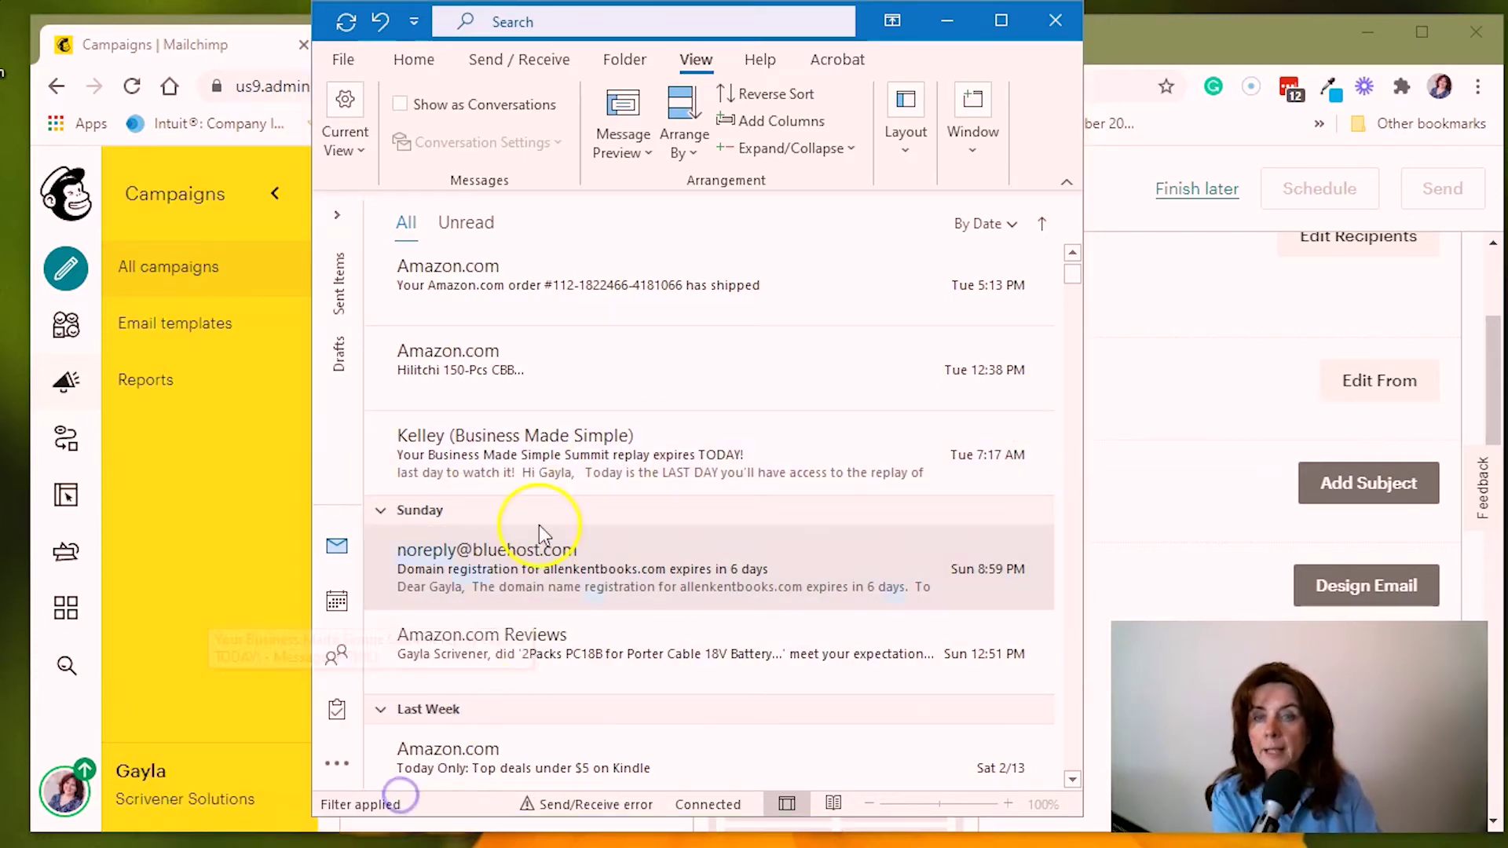
drag(1138, 134, 829, 88)
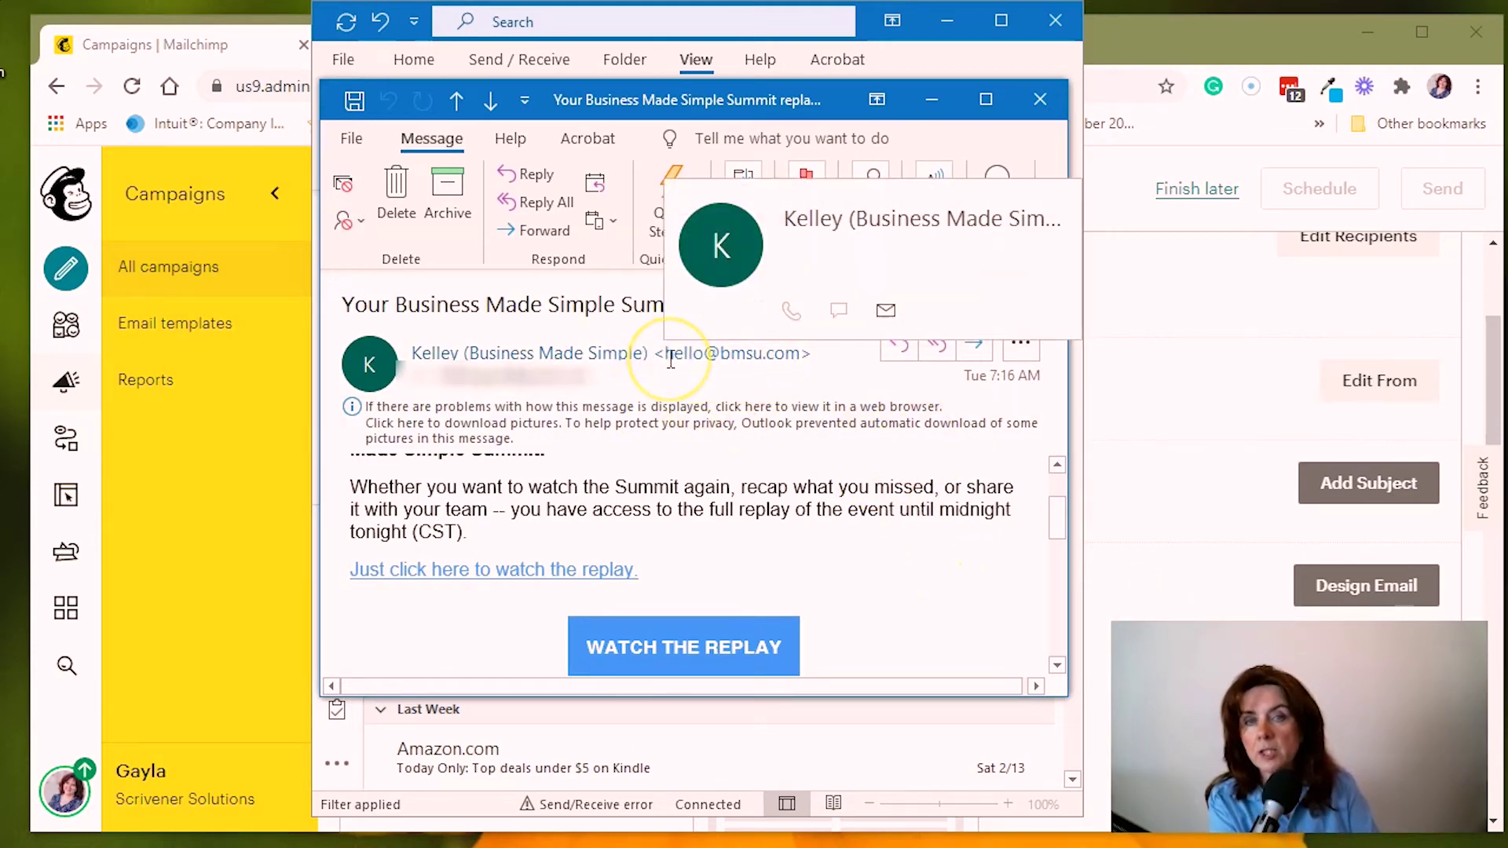
click(671, 359)
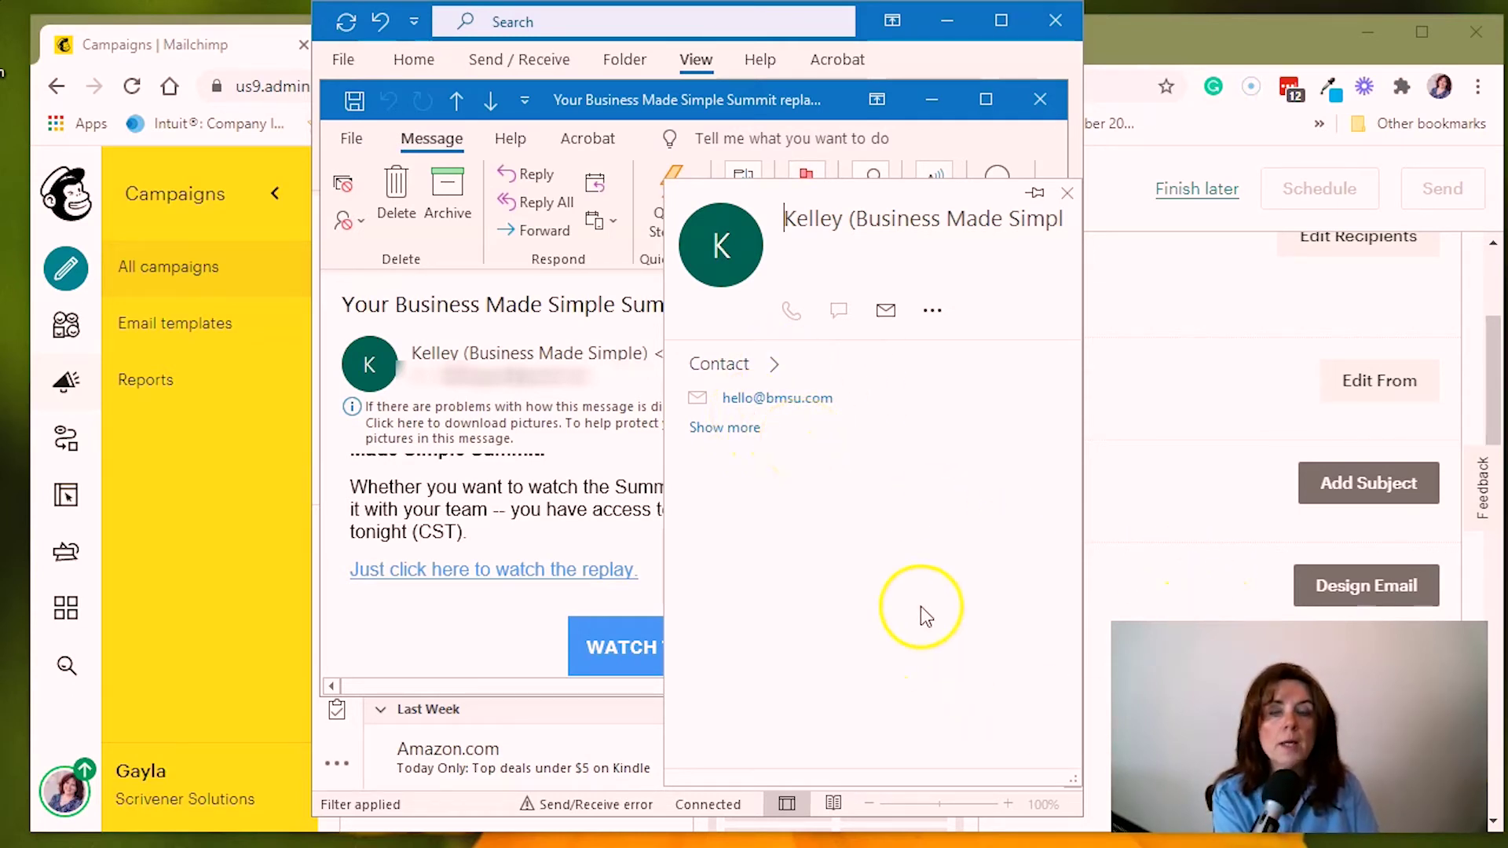
click(468, 305)
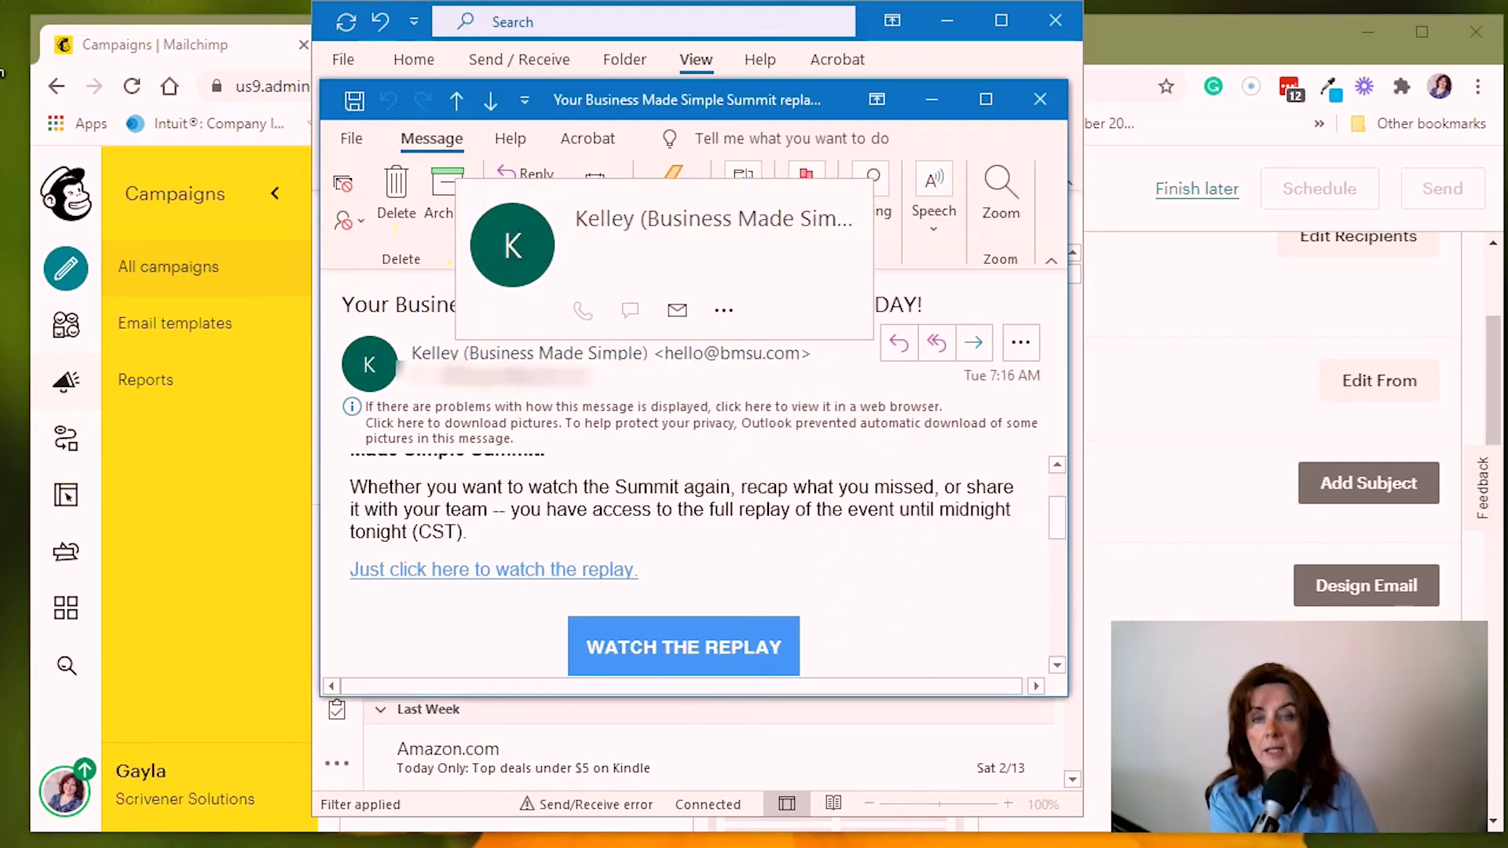
scroll(691, 481, down, 1)
scroll(683, 487, down, 5)
scroll(659, 507, up, 3)
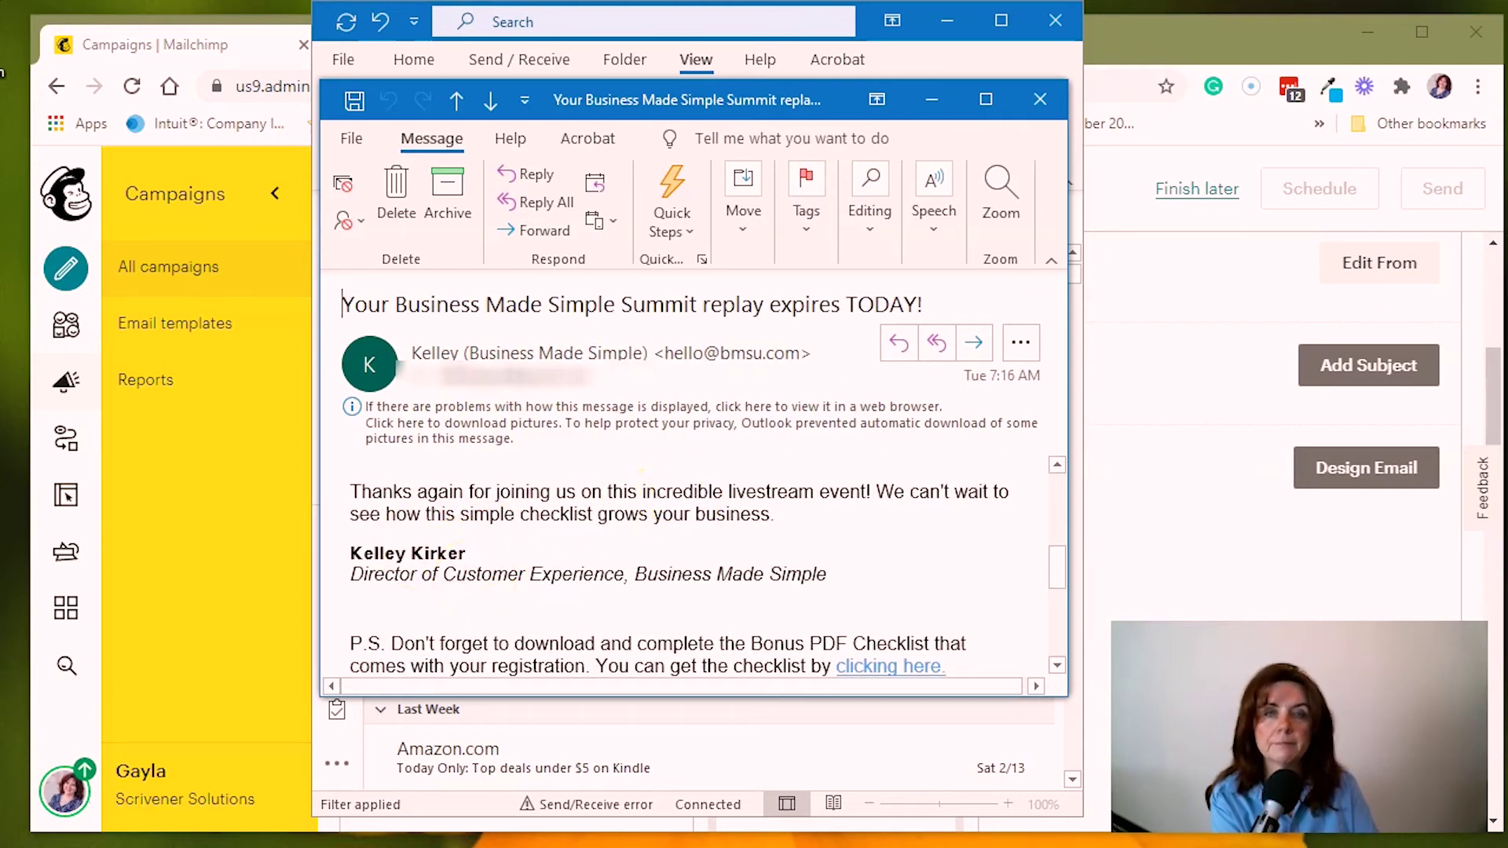
- Minimise the Outlook inbox and message windows and switch to the Mailchimp audience name and defaults page
click(955, 23)
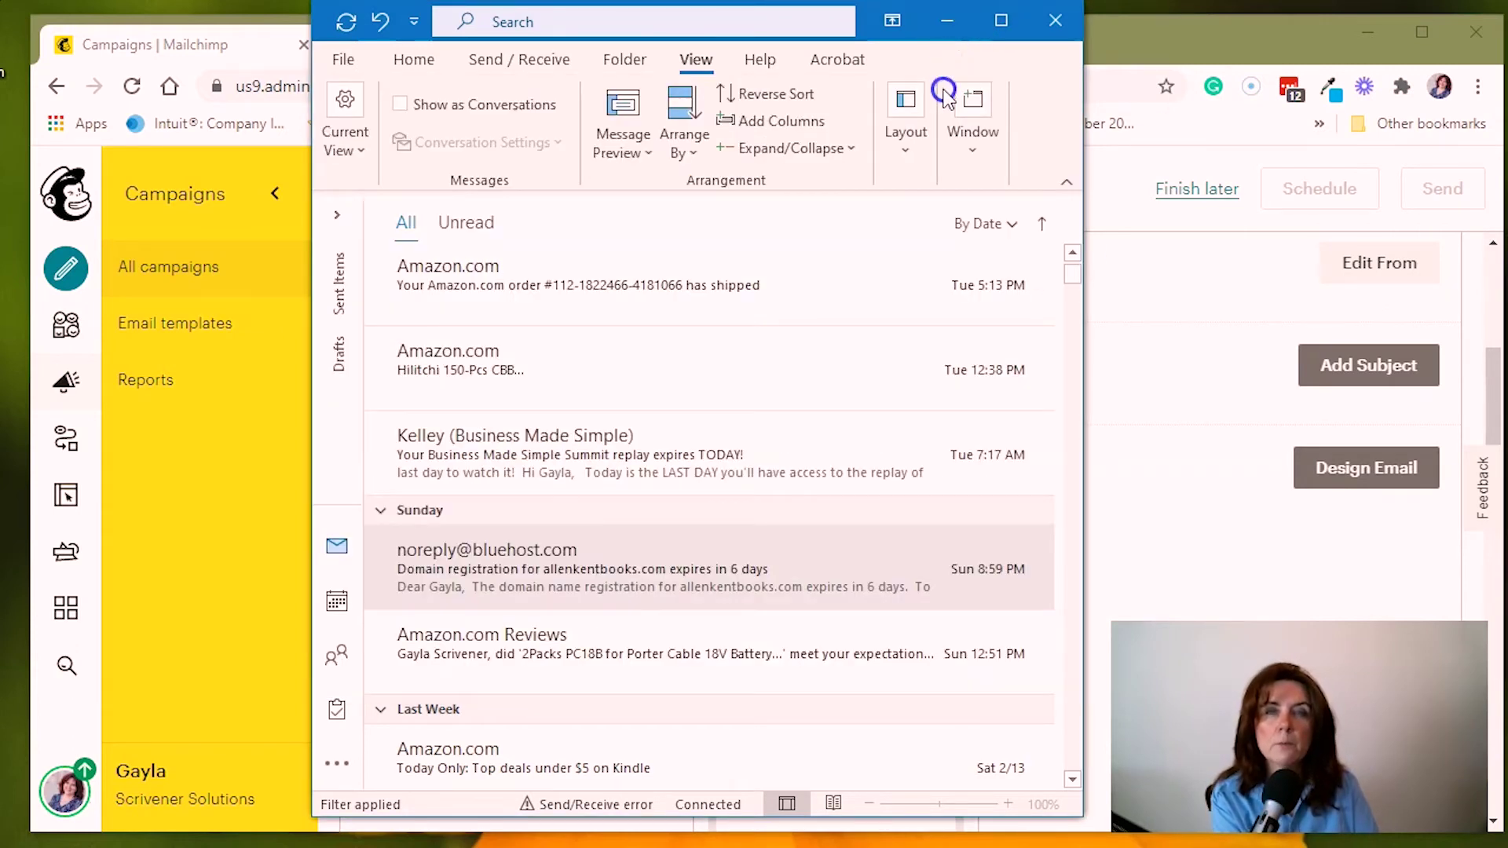
click(947, 23)
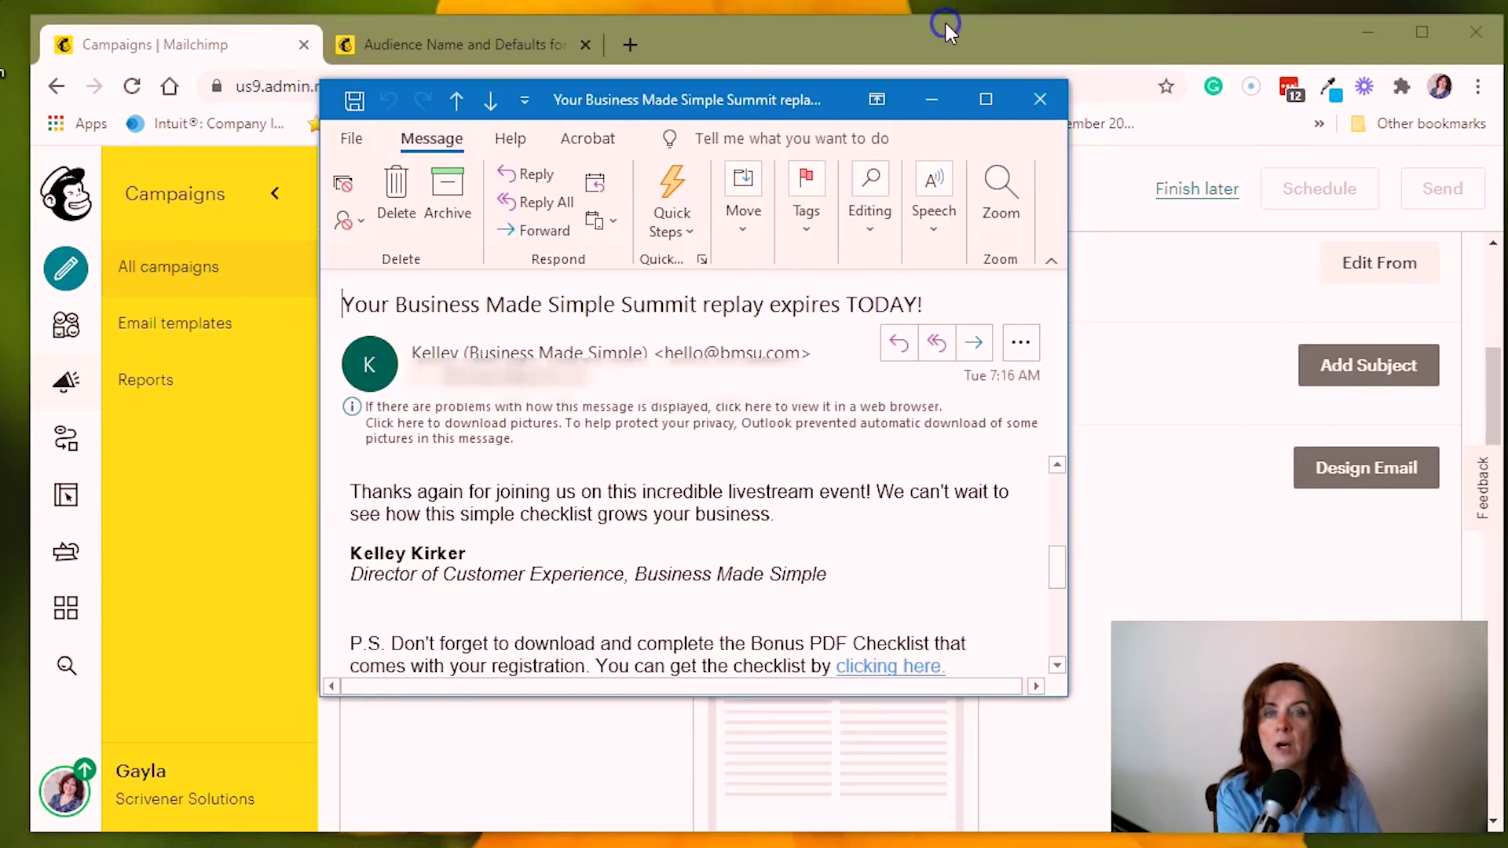
click(932, 100)
click(424, 47)
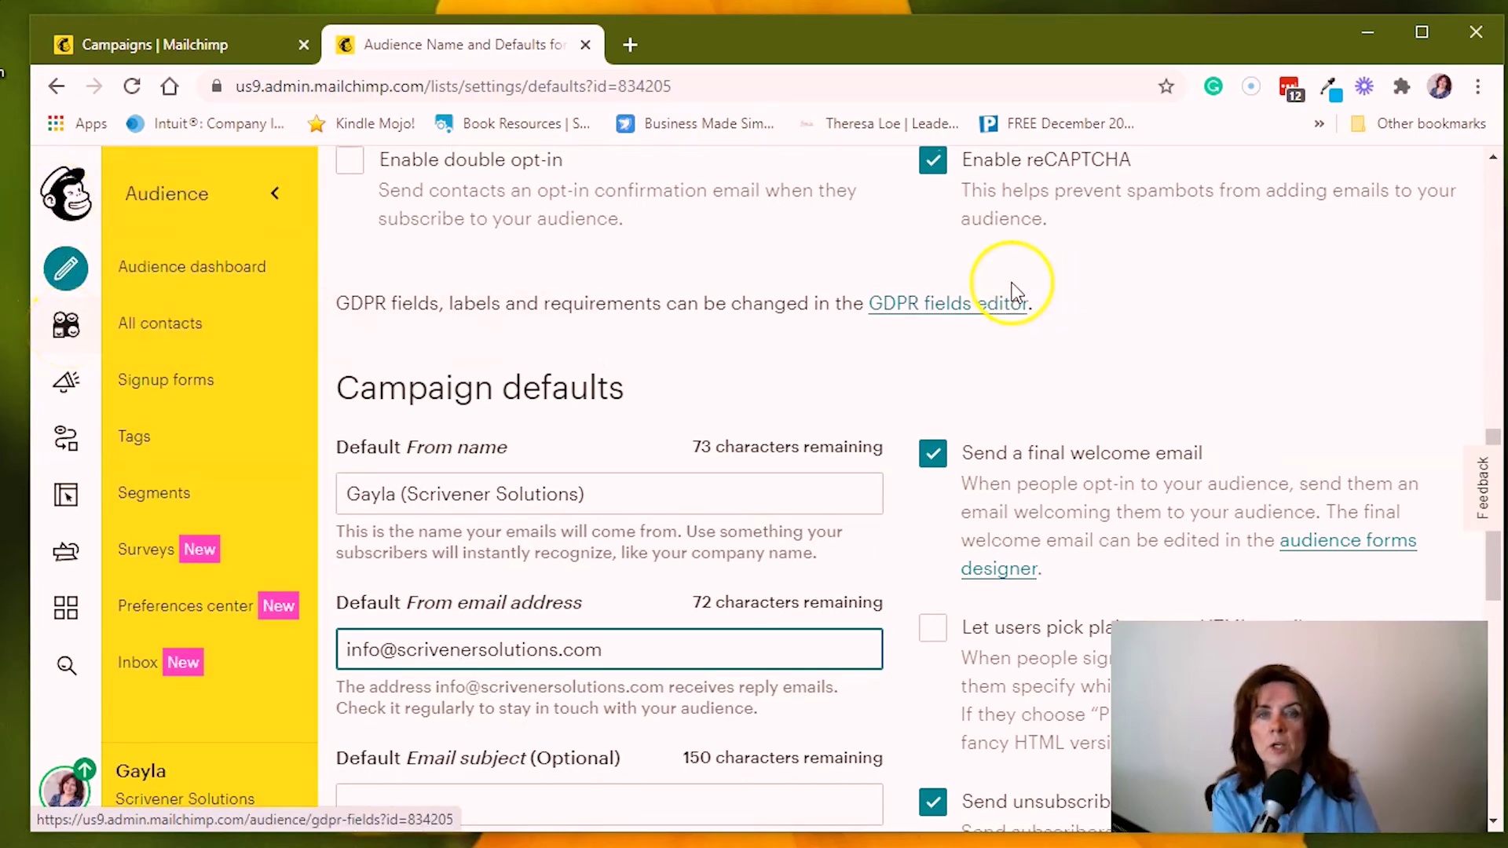
- Review the Test Audience's name and campaign defaults page from its heading down to the Campaign defaults section
scroll(1013, 294, up, 7)
scroll(1021, 302, up, 5)
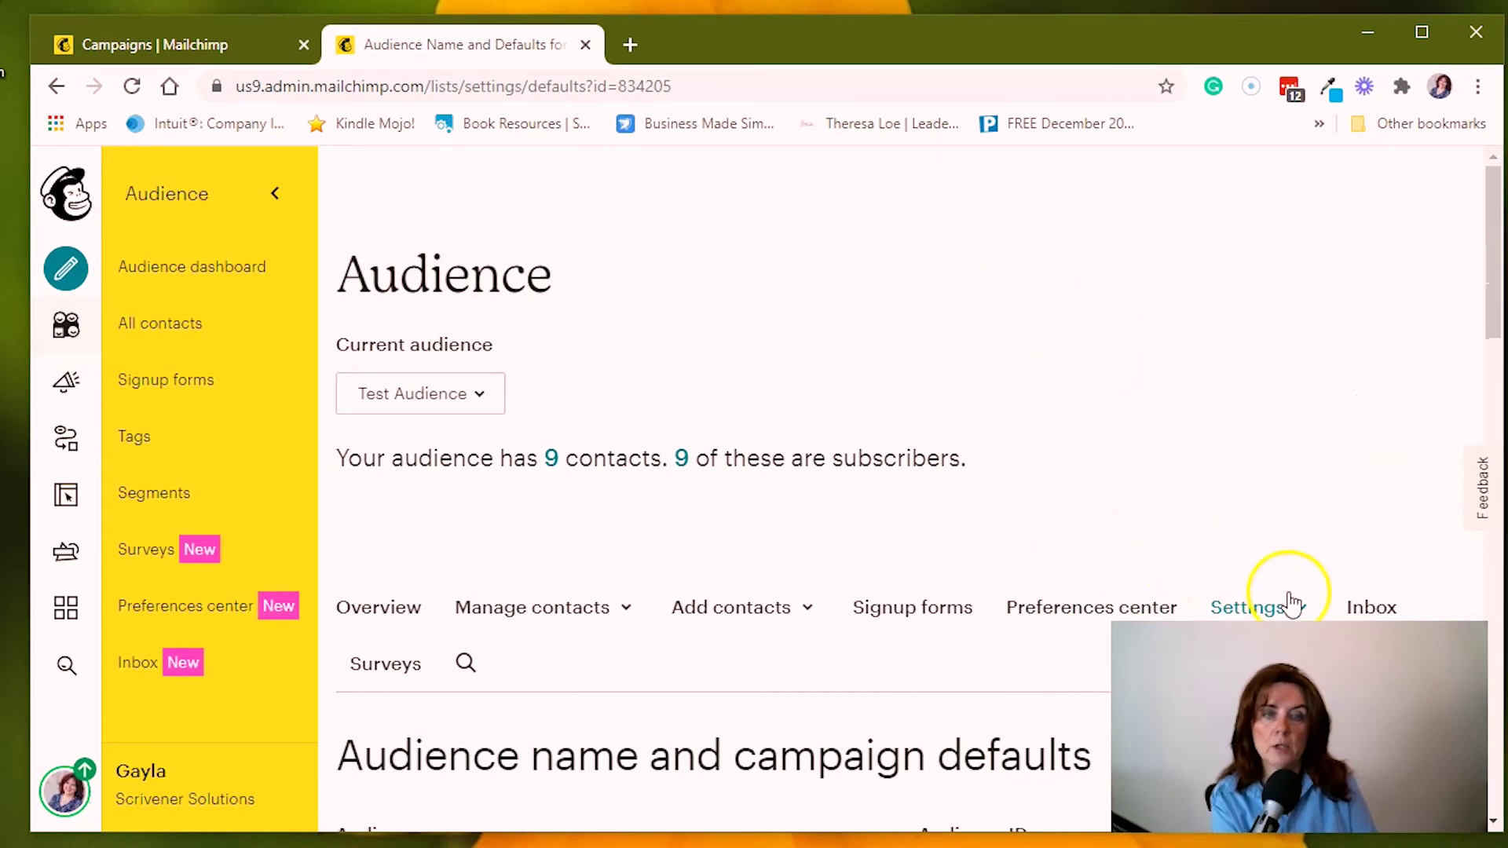
scroll(1199, 486, down, 5)
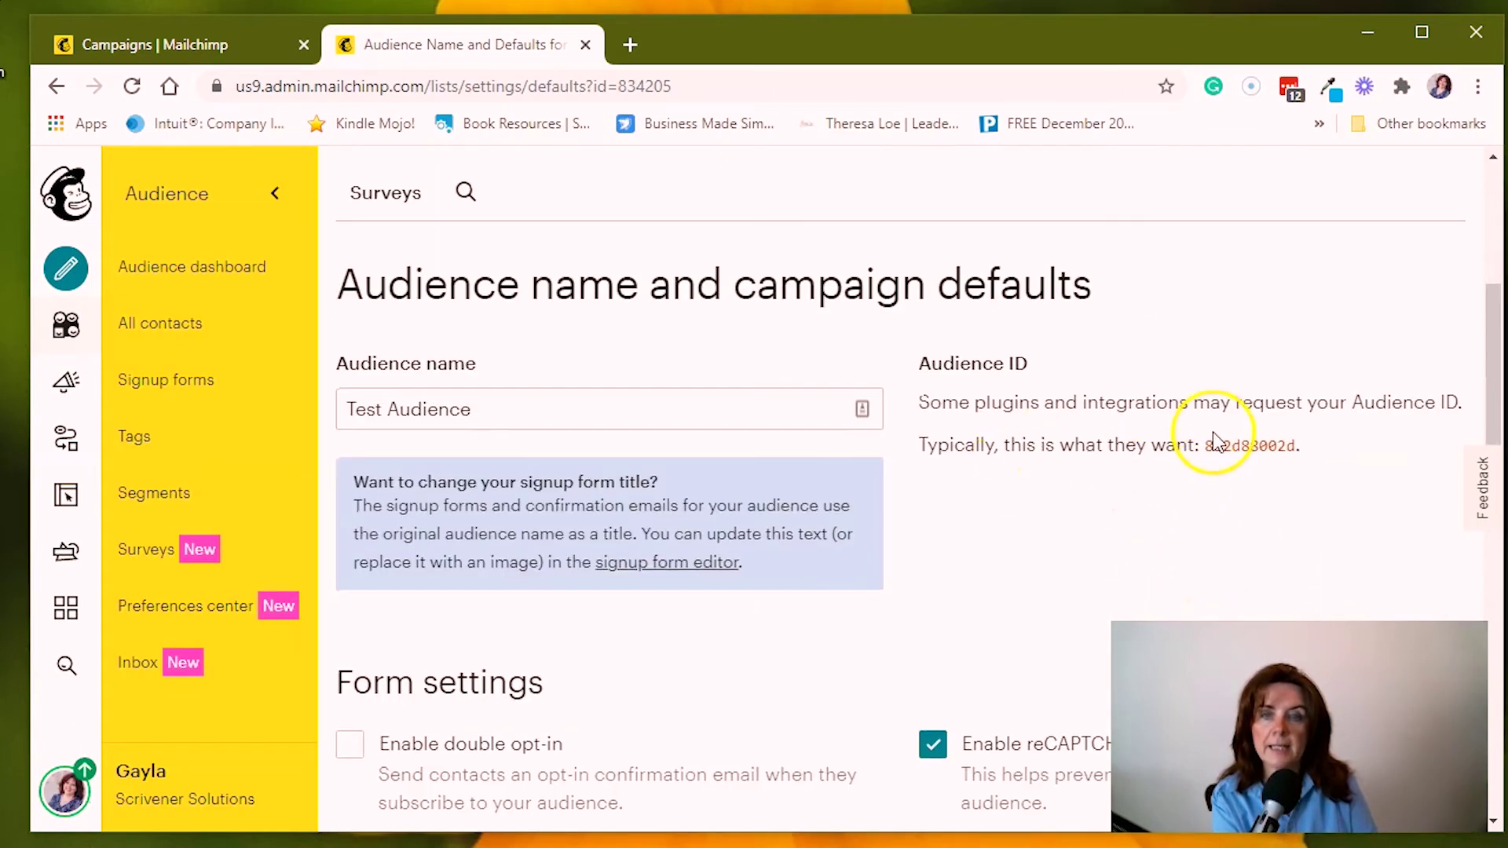
scroll(1215, 442, up, 3)
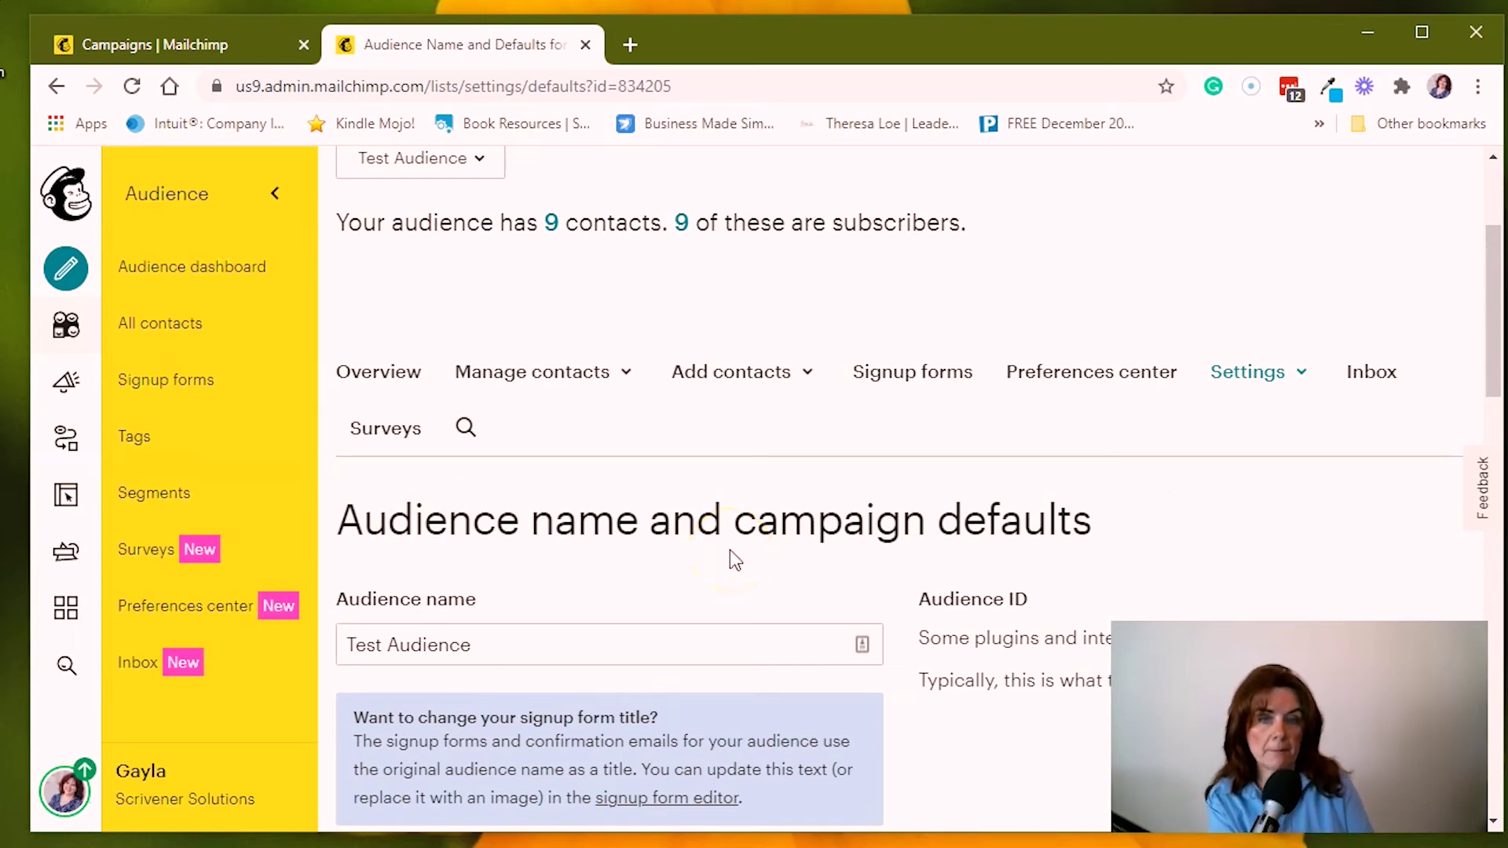
scroll(757, 471, down, 15)
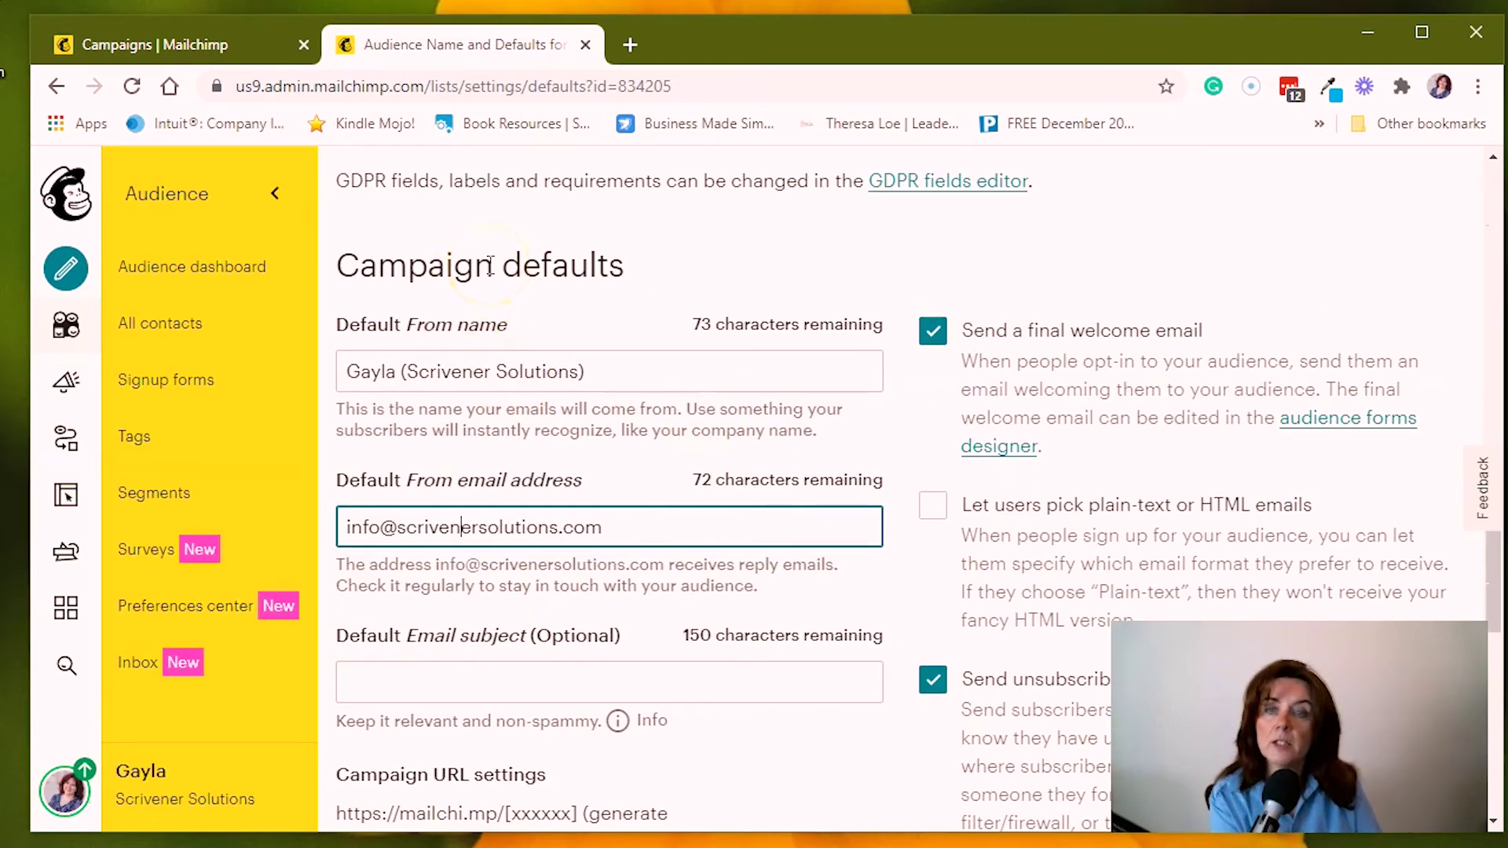
- Examine the default From name and default From email address in the audience's Campaign defaults
click(604, 372)
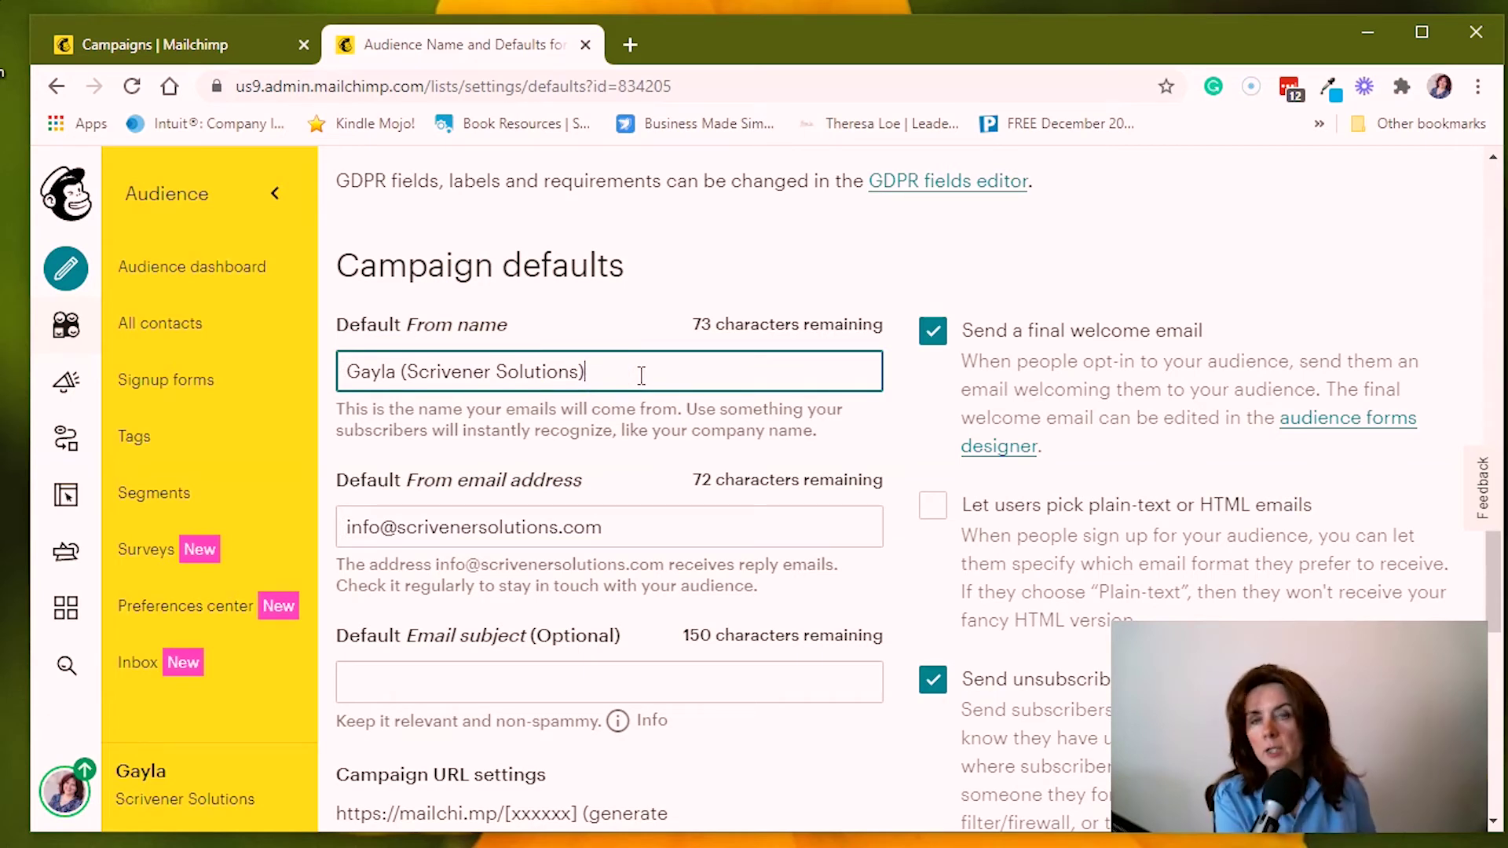
drag(641, 375, 275, 347)
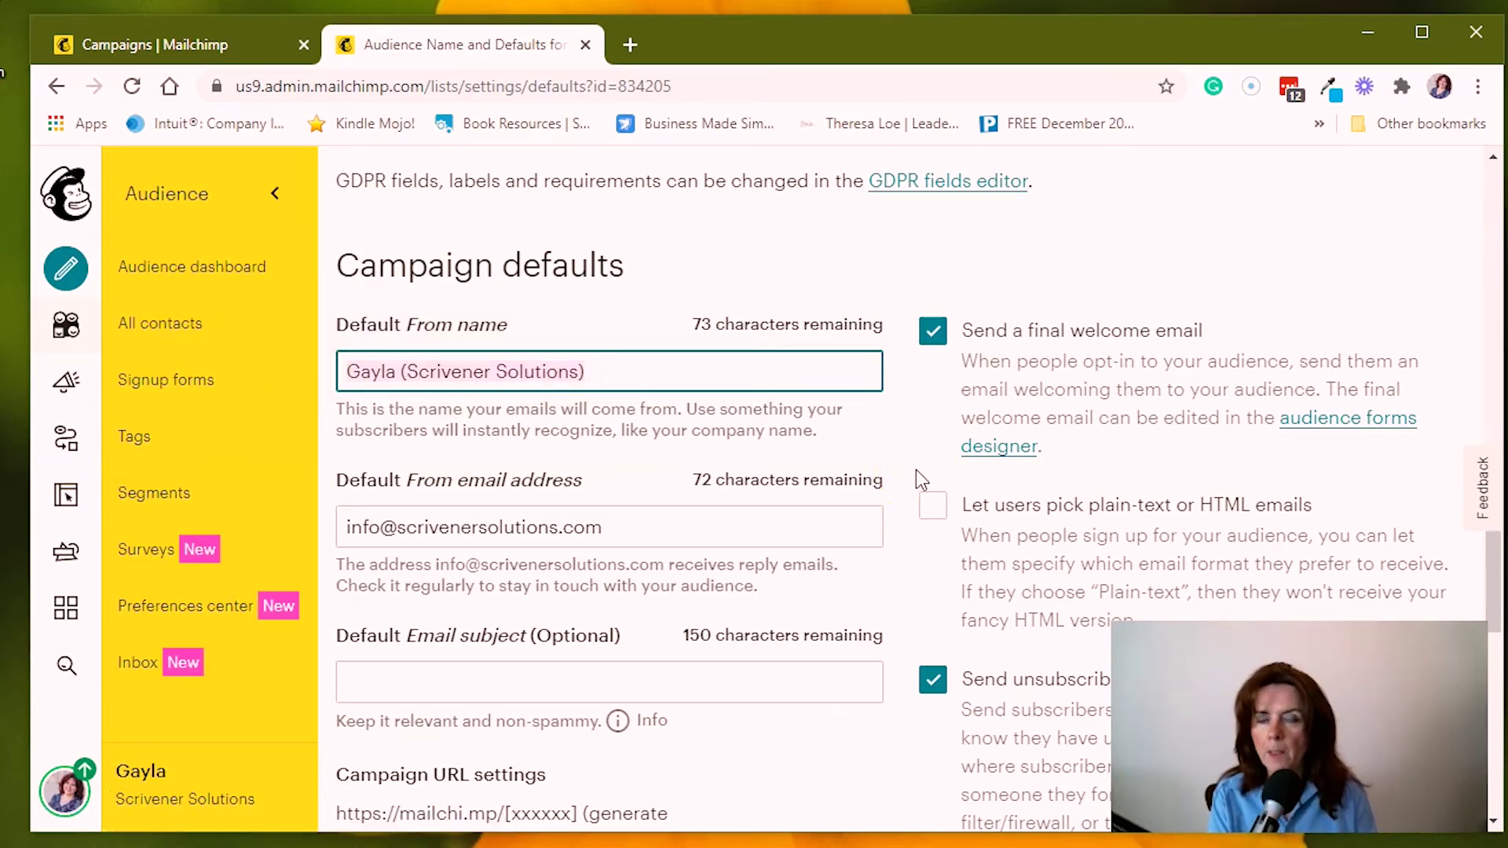
click(484, 534)
click(599, 544)
click(373, 526)
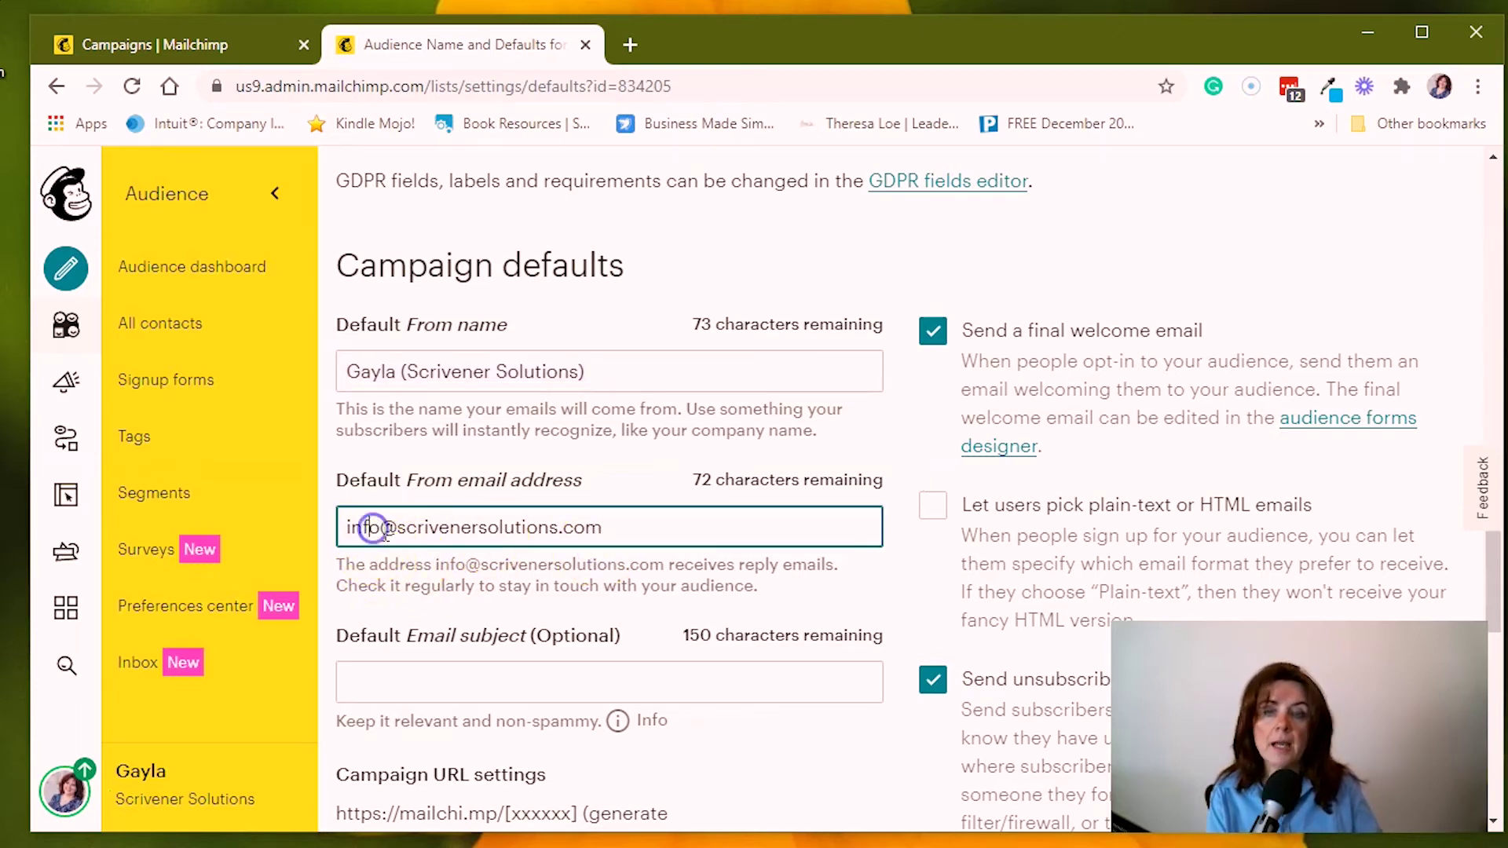
click(390, 525)
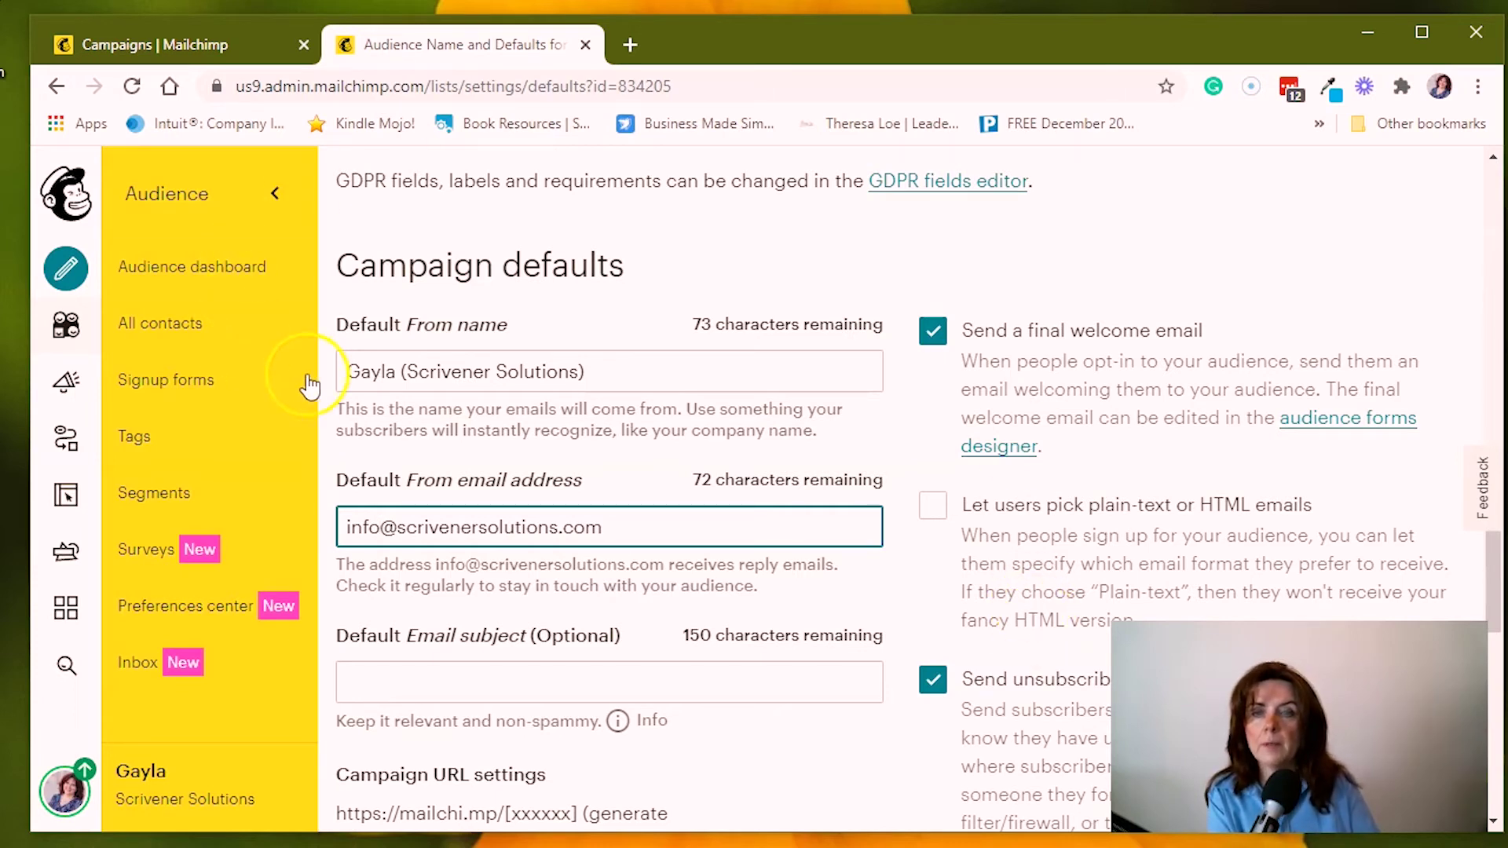
double_click(363, 371)
click(642, 369)
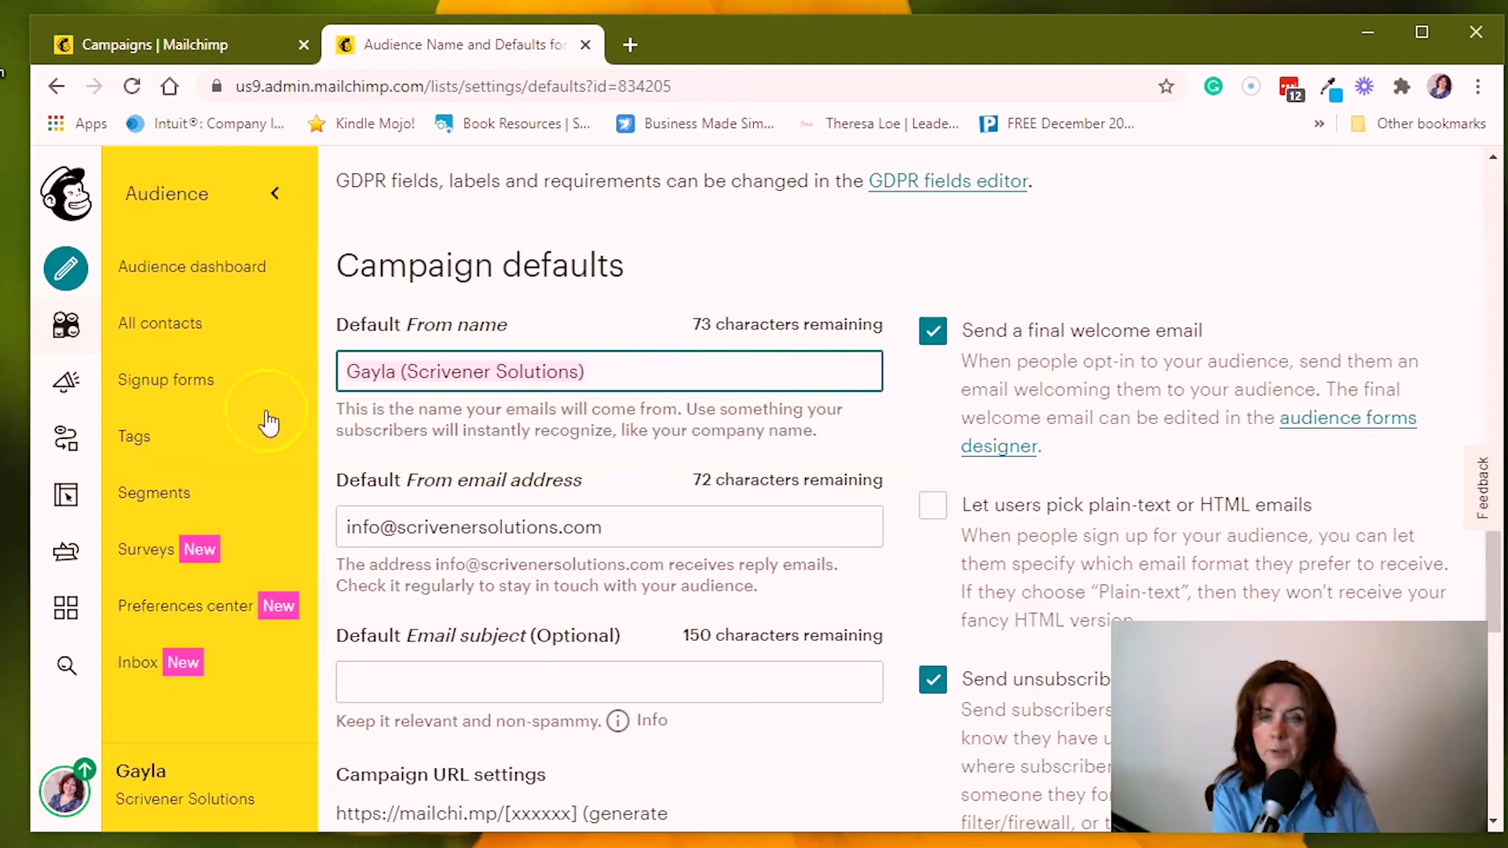
- In the "Keep it up!" campaign draft, change the From name to the sender's first name followed by "from ScrivSol" and save it
click(138, 35)
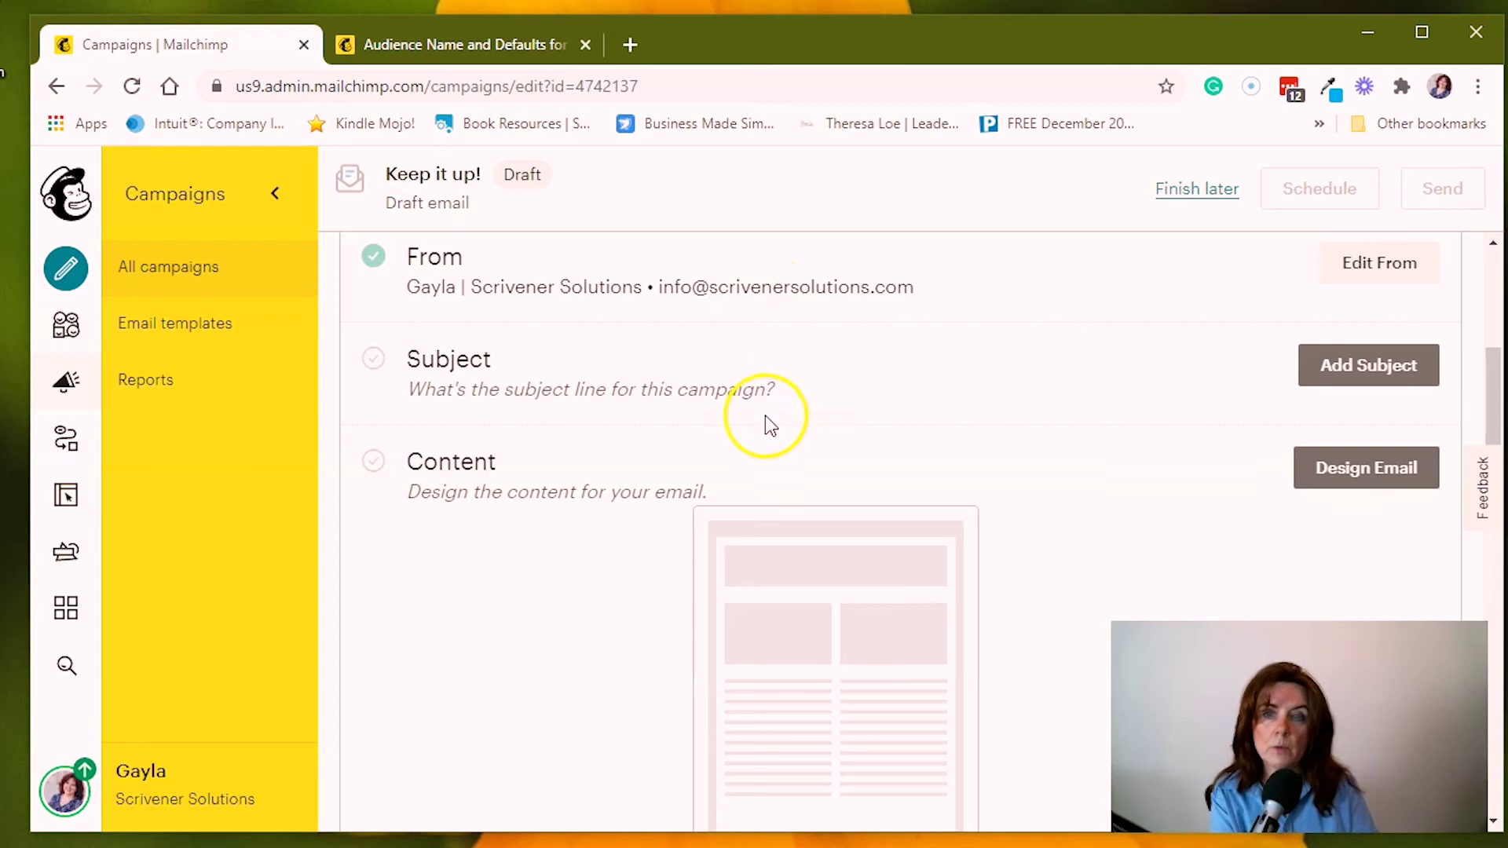
scroll(768, 421, up, 1)
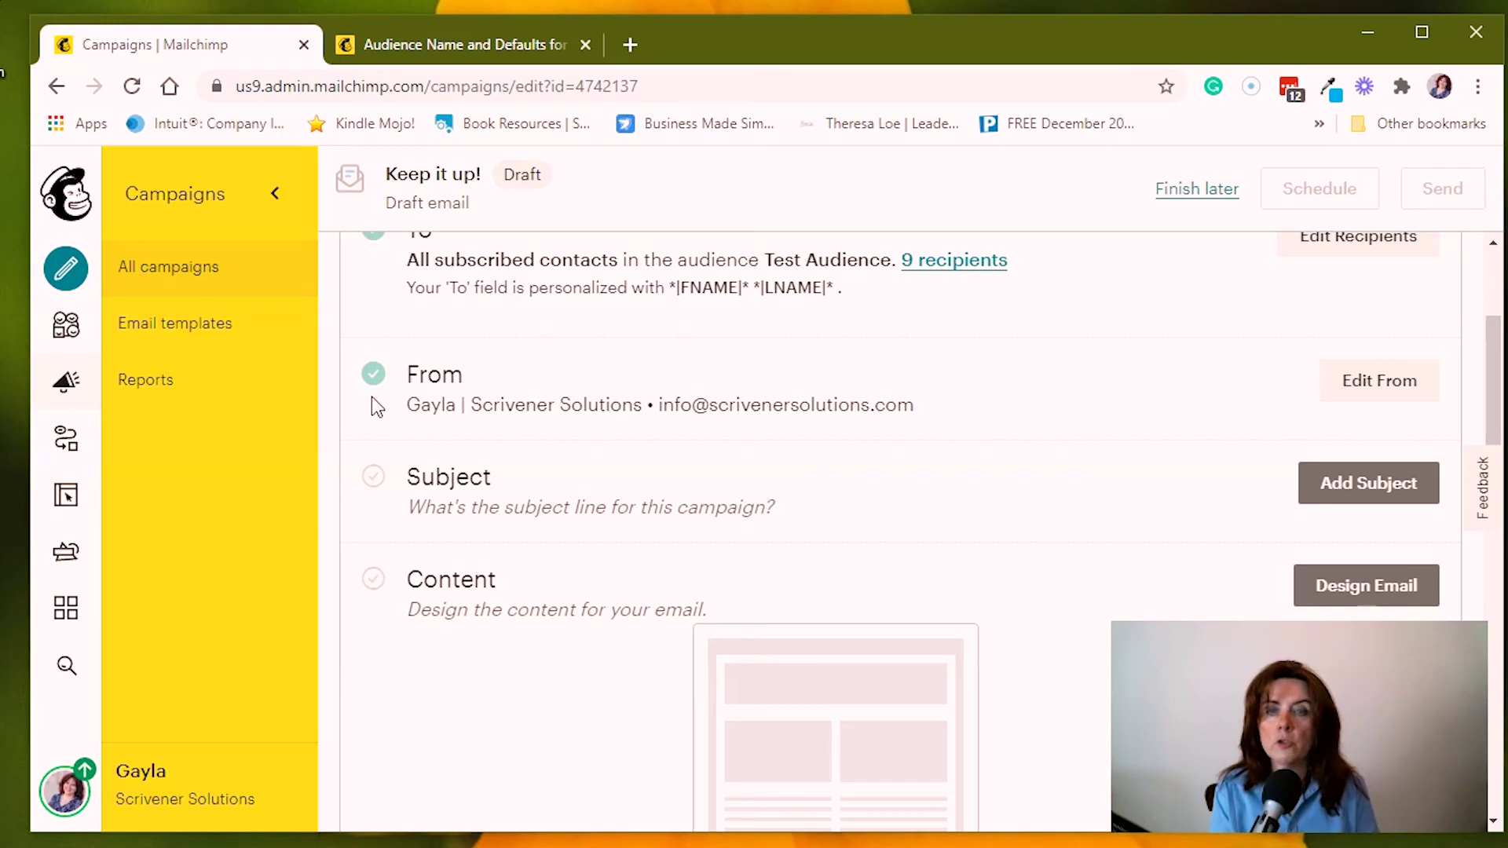
click(1381, 385)
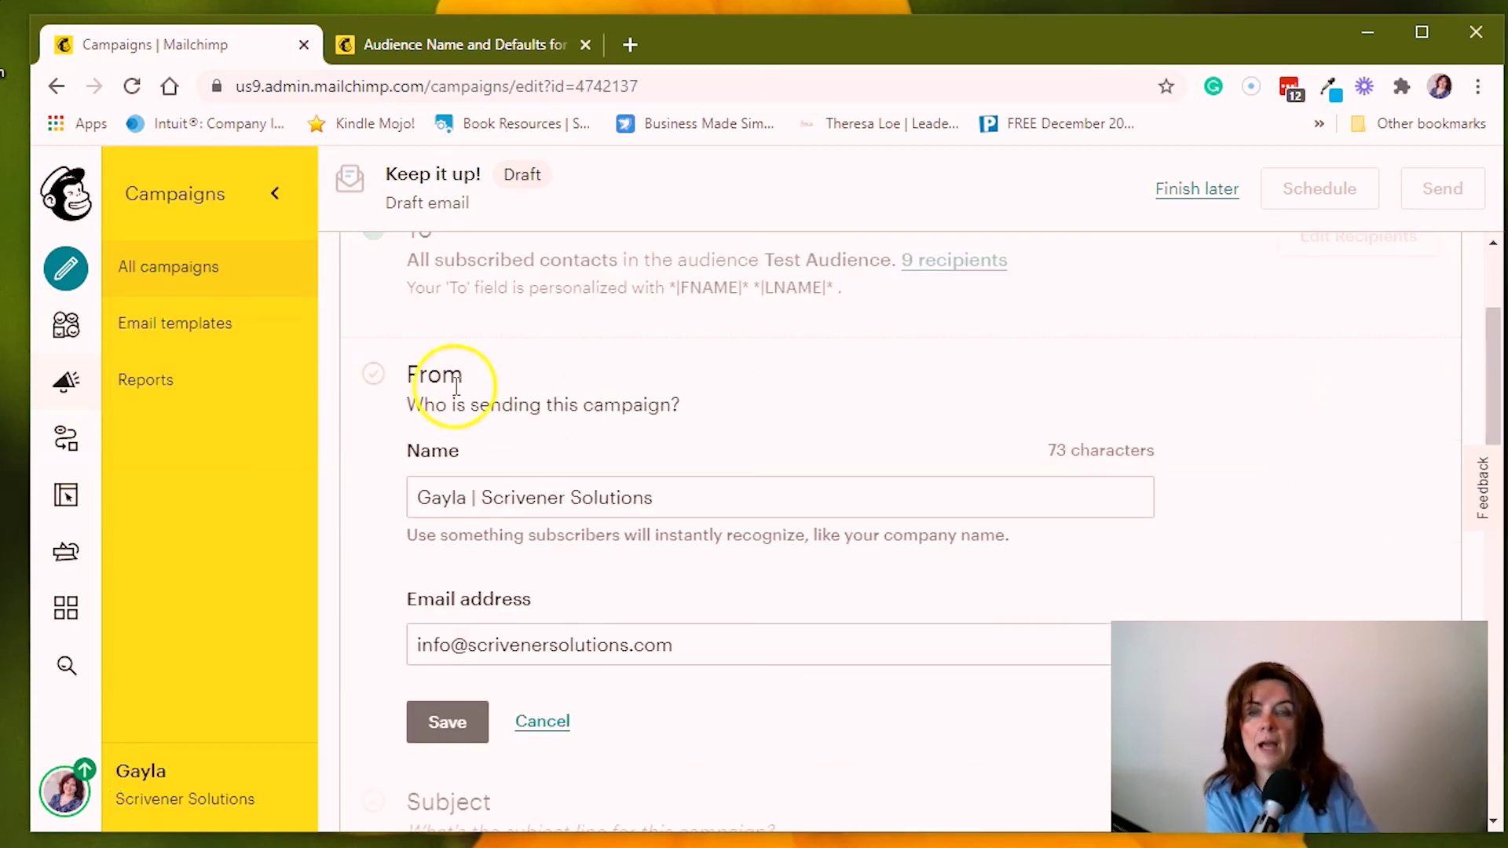
click(453, 496)
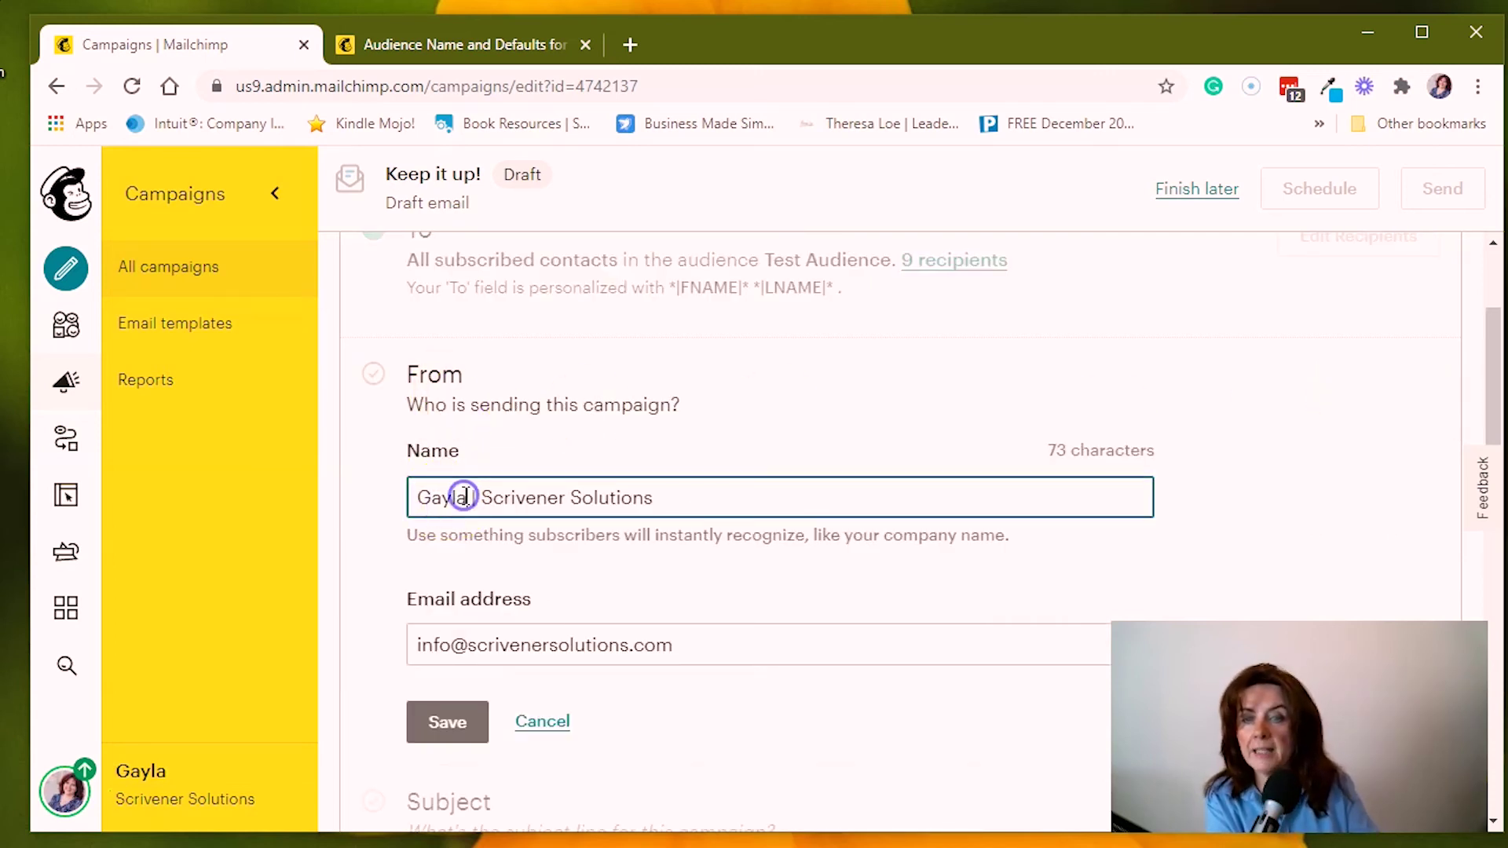
click(729, 506)
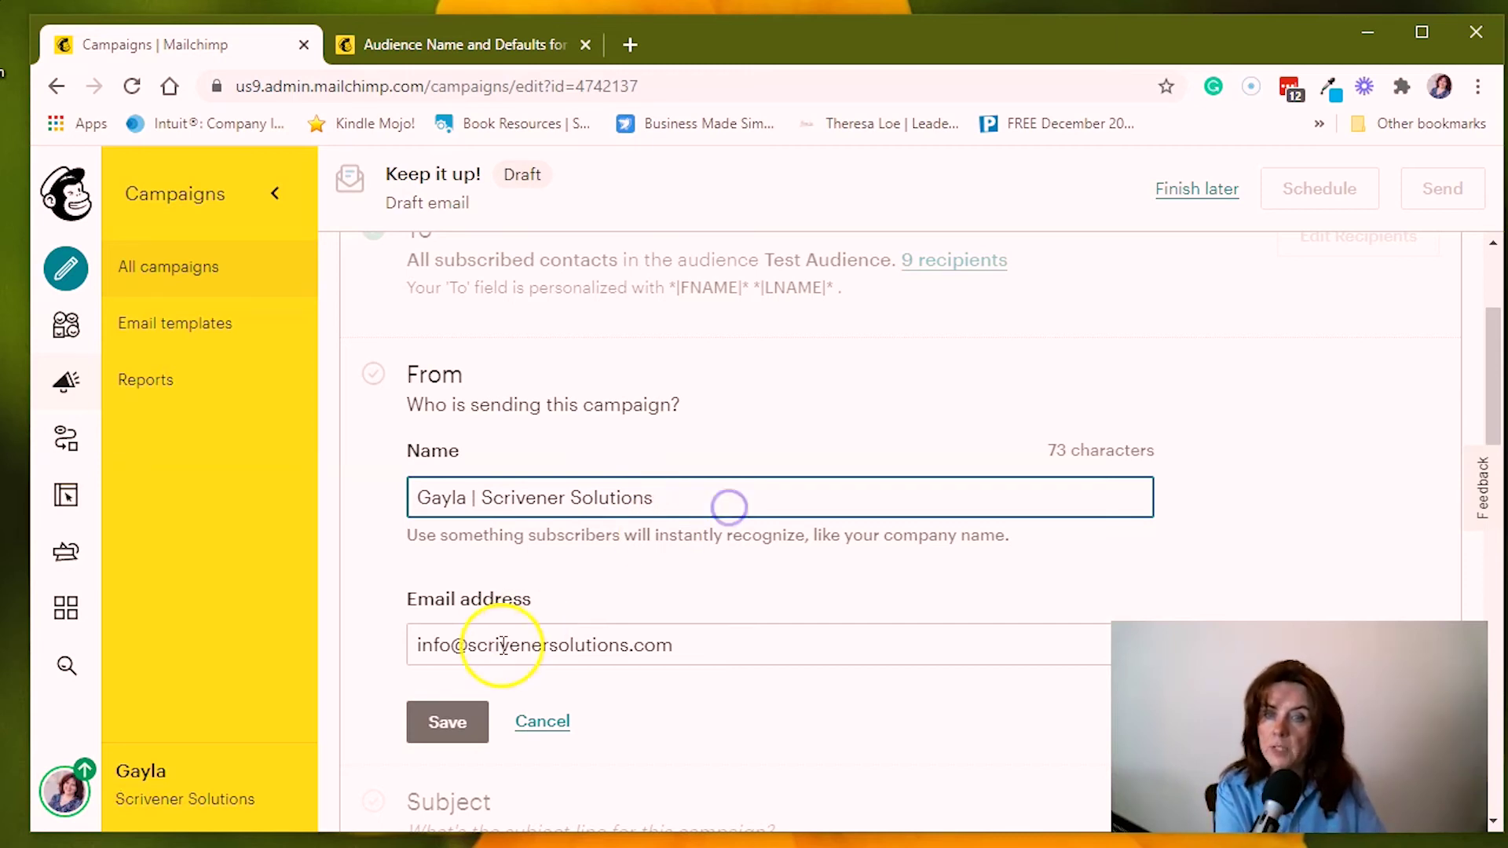
mouse_move(690, 494)
mouse_down()
mouse_move(437, 494)
mouse_move(467, 499)
mouse_up()
key(BackSpace)
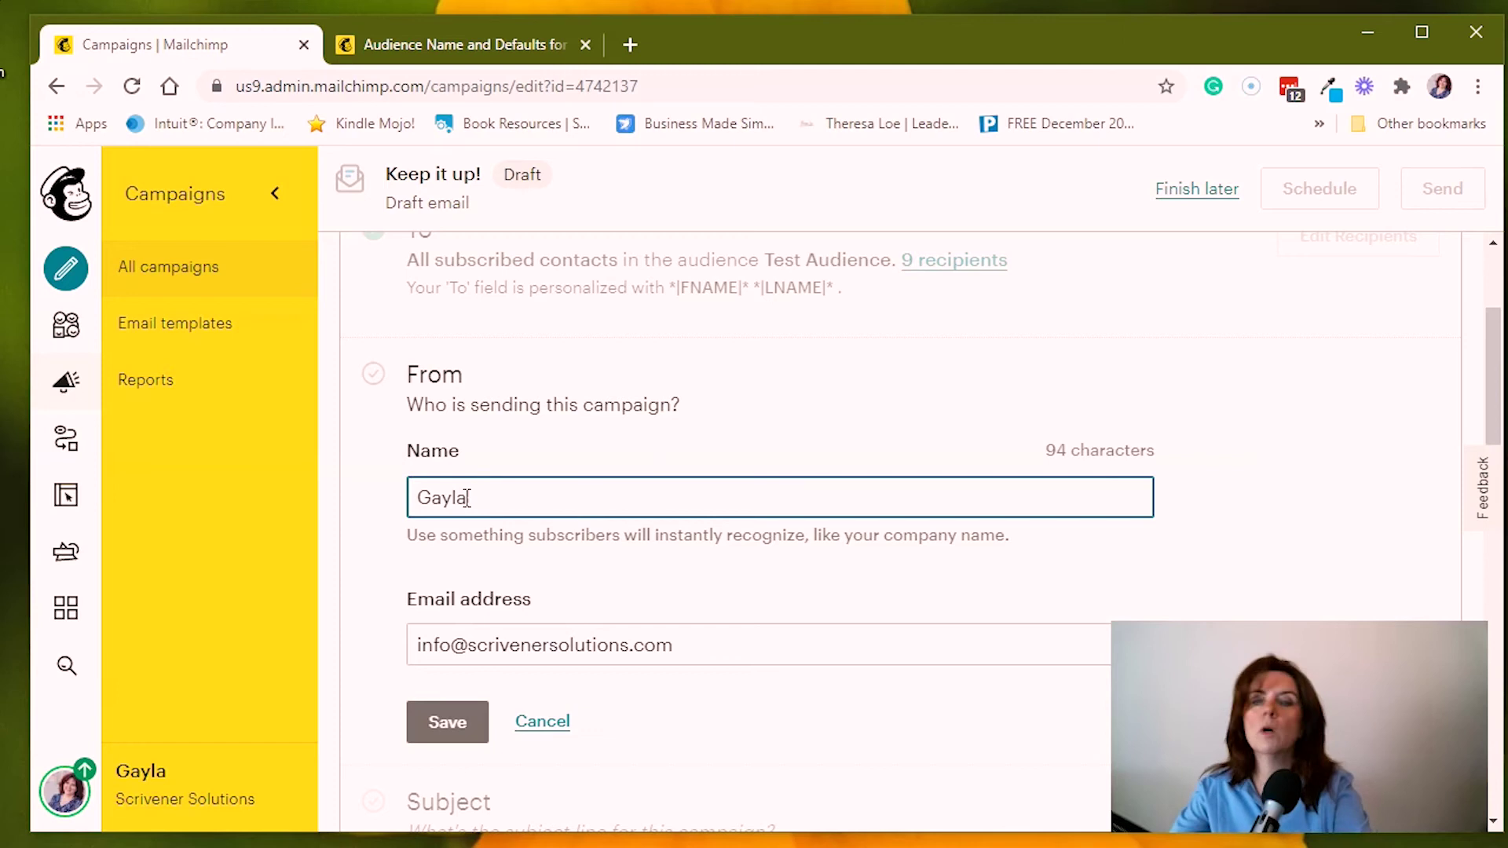
text(from ScrivSol)
click(614, 453)
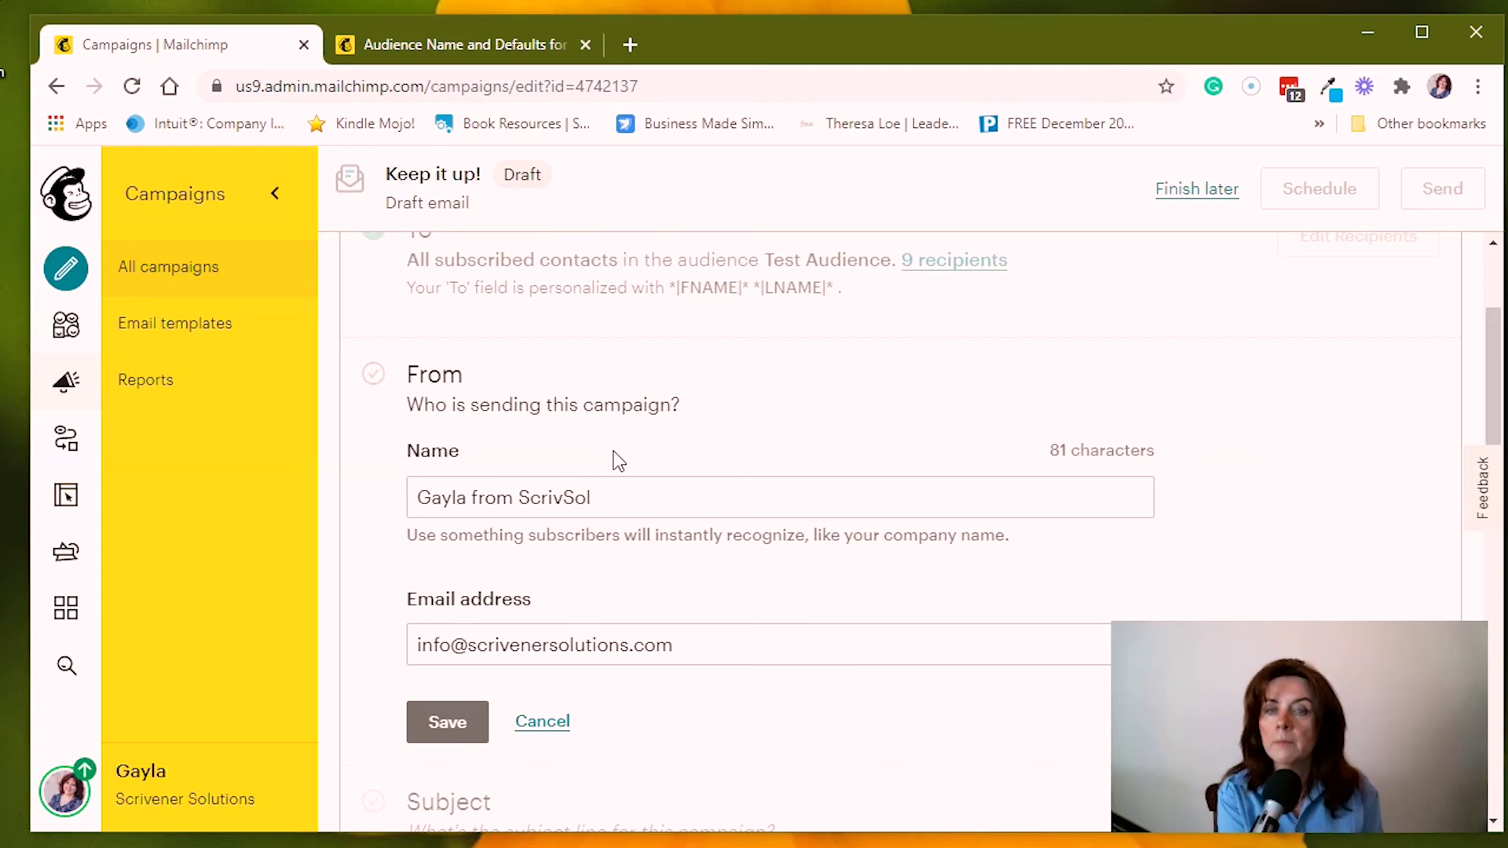
click(602, 558)
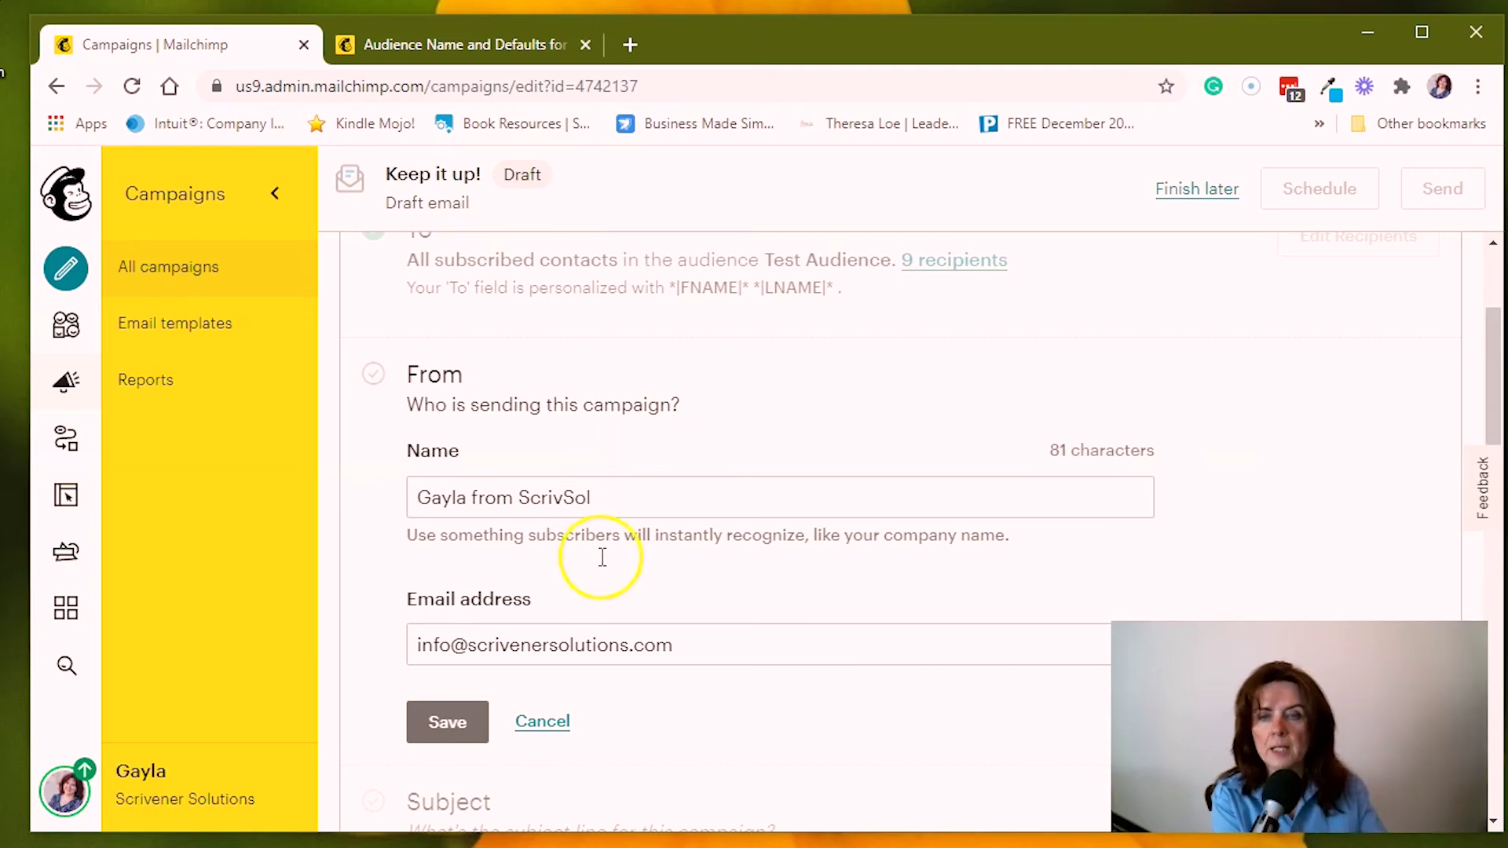
click(449, 727)
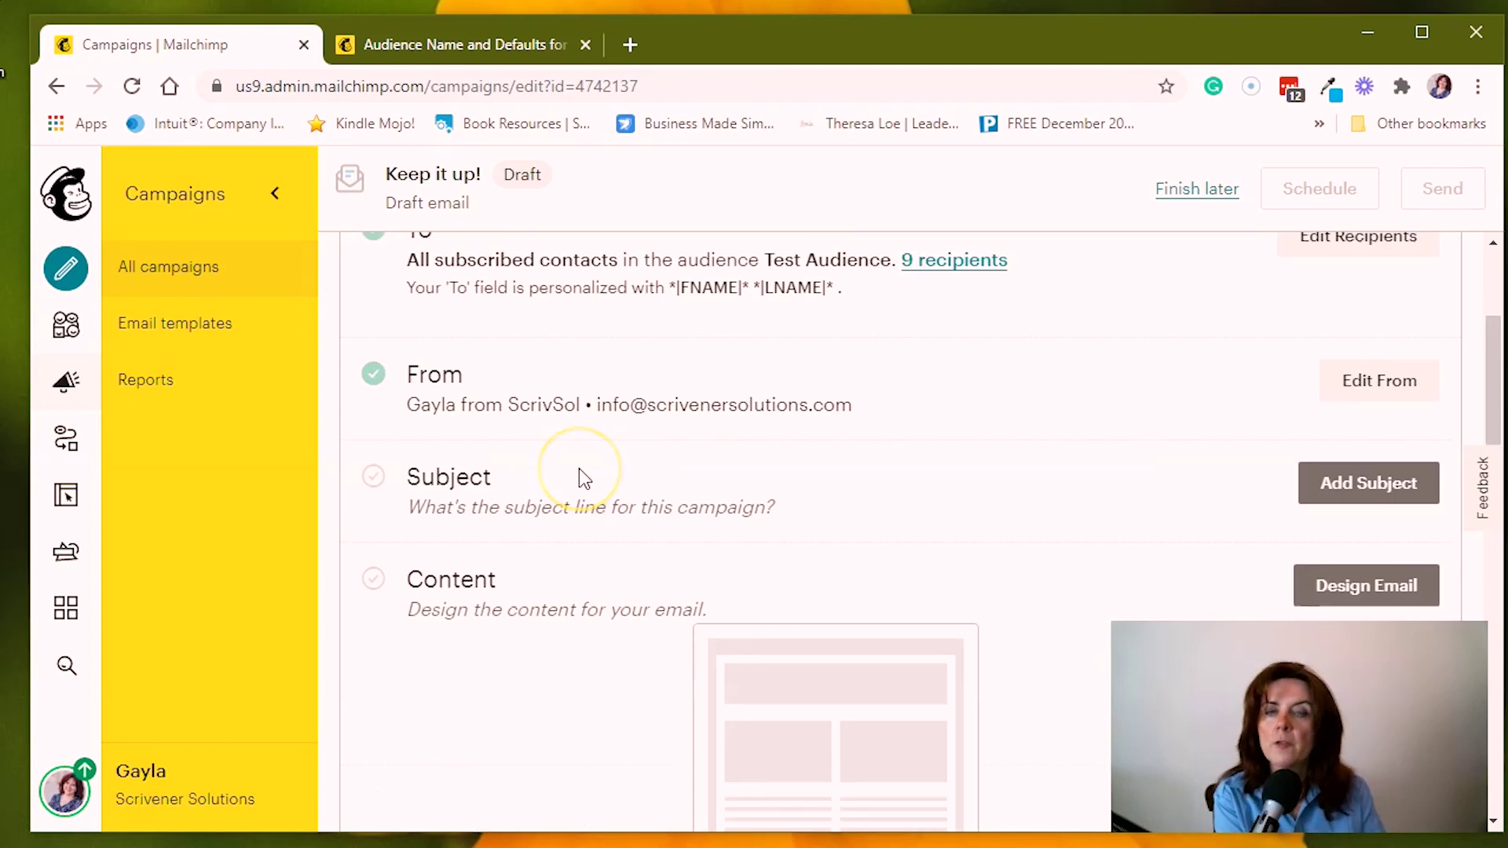